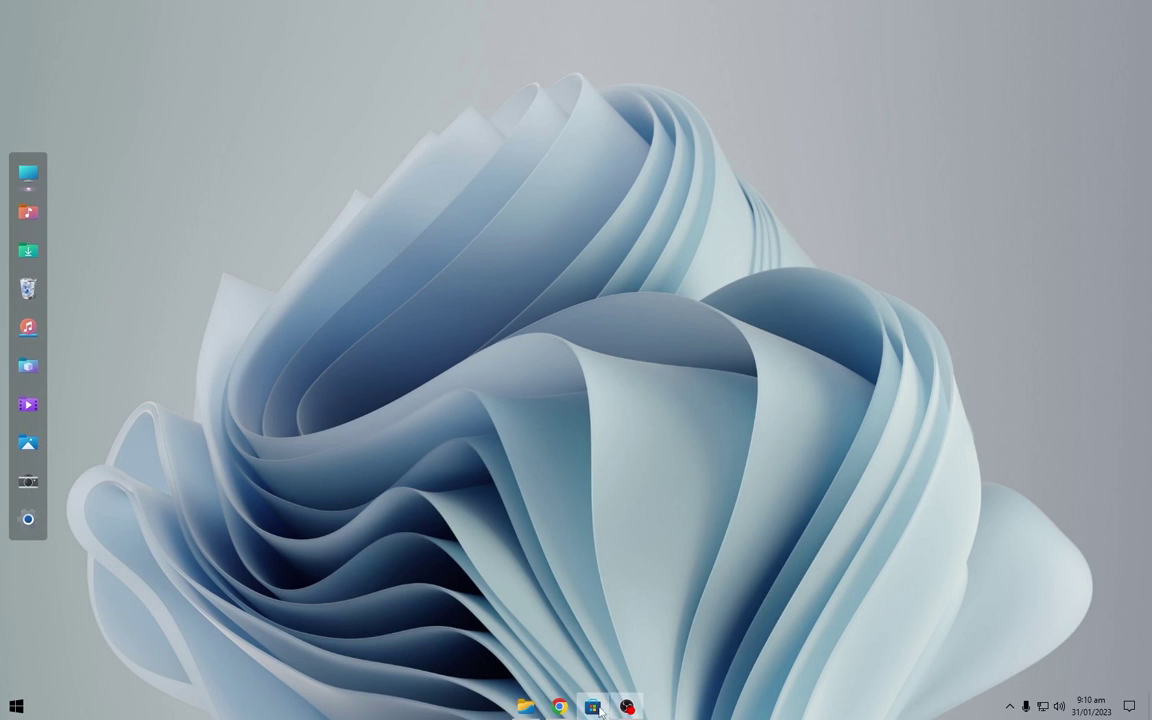
Open Files and set its theme to Dark with a green-teal background tint
click(525, 706)
click(280, 240)
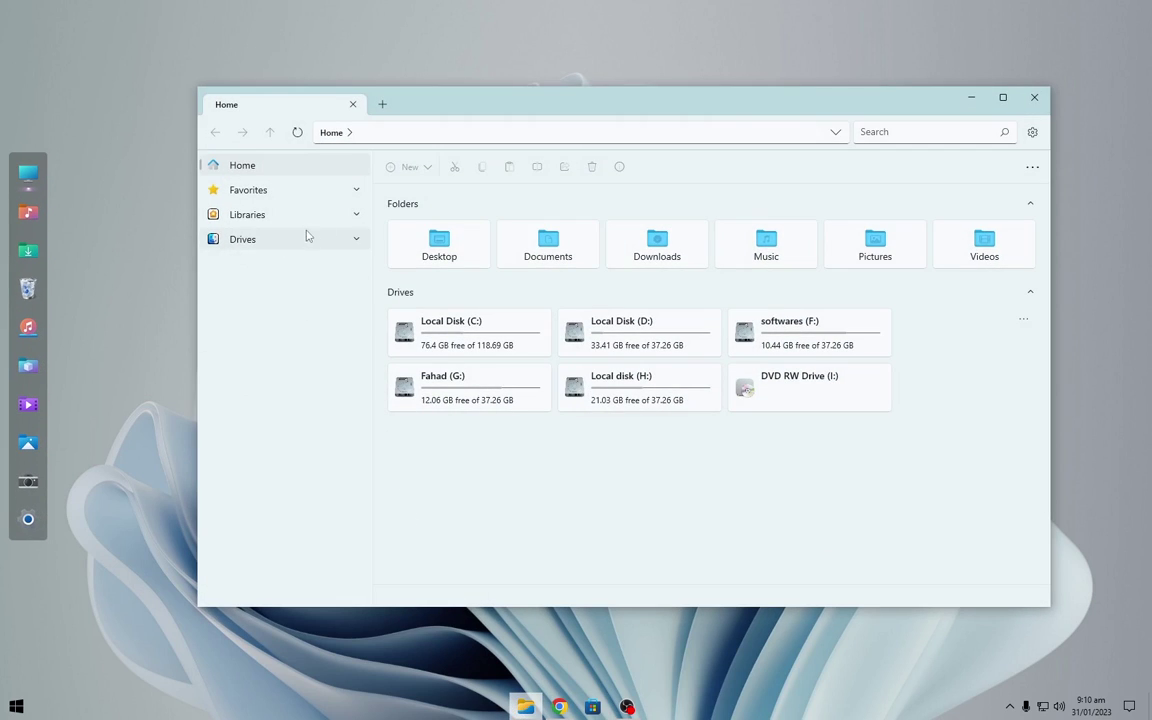
click(1032, 132)
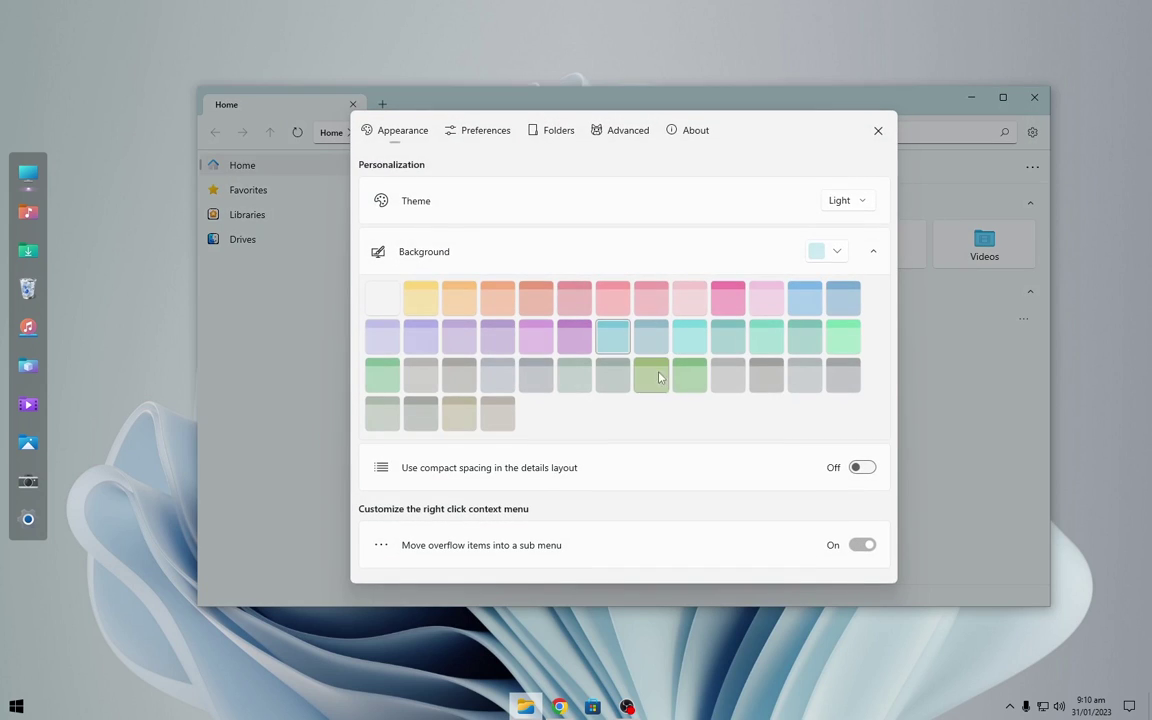
click(689, 380)
click(845, 335)
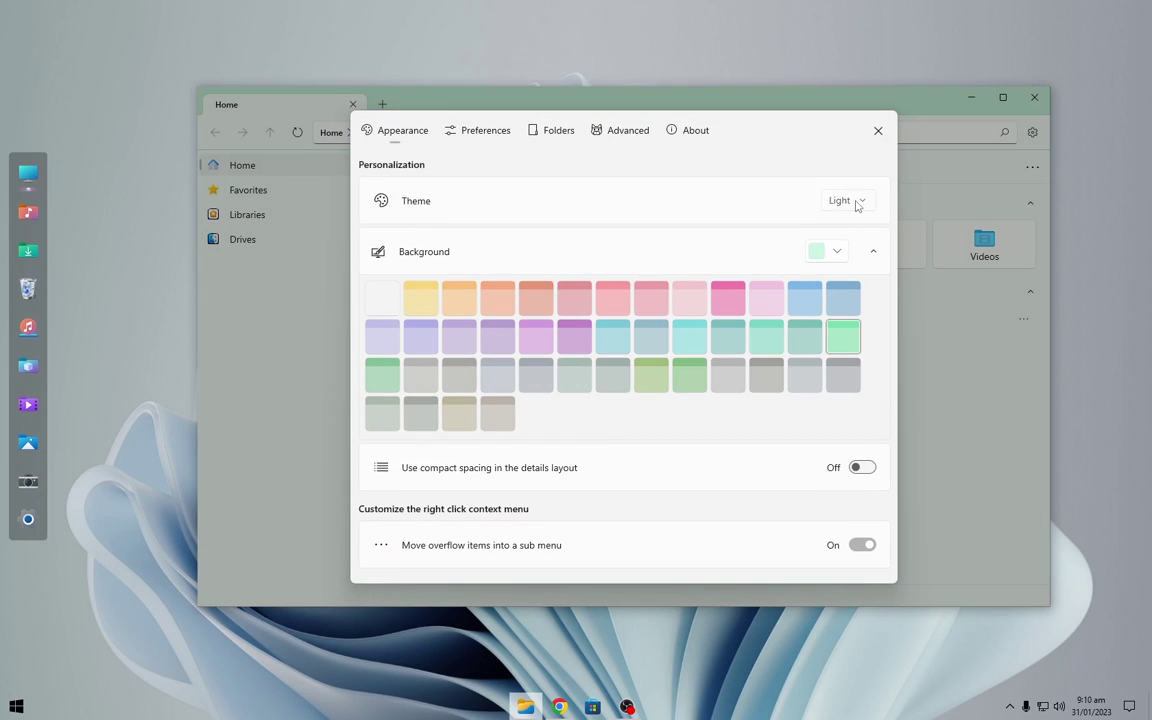
click(847, 200)
click(850, 226)
click(384, 385)
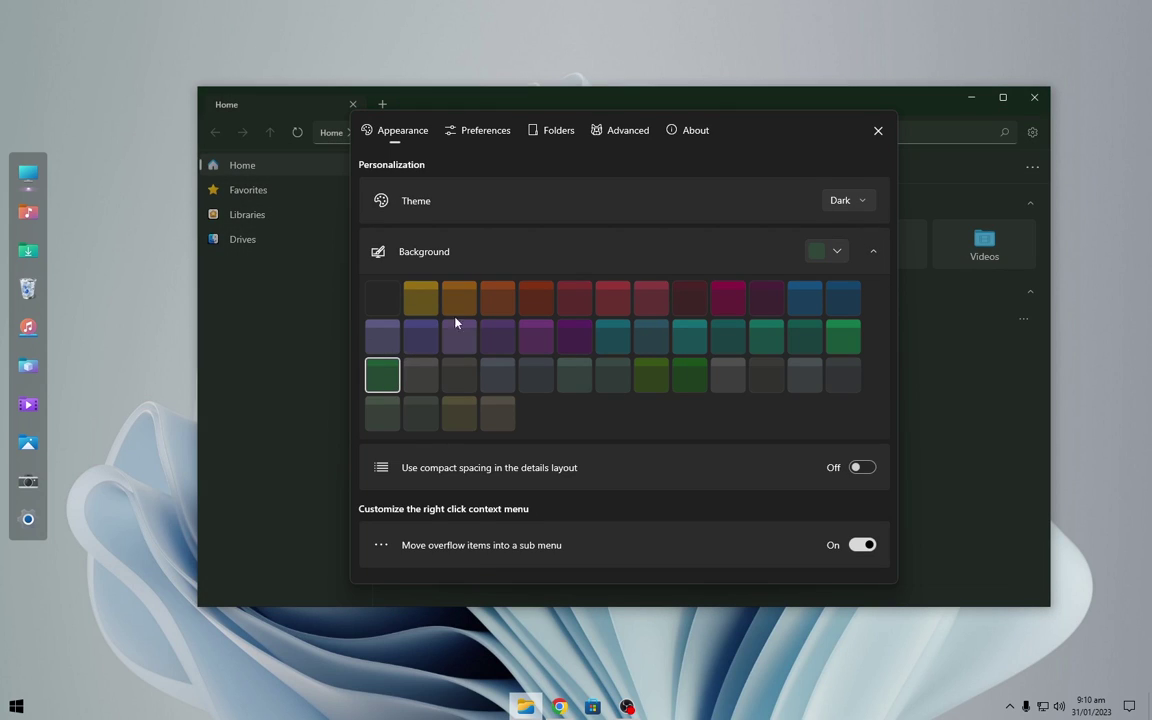
click(689, 337)
Close settings and open the Recycle Bin in a second tab showing its 103 items
click(878, 130)
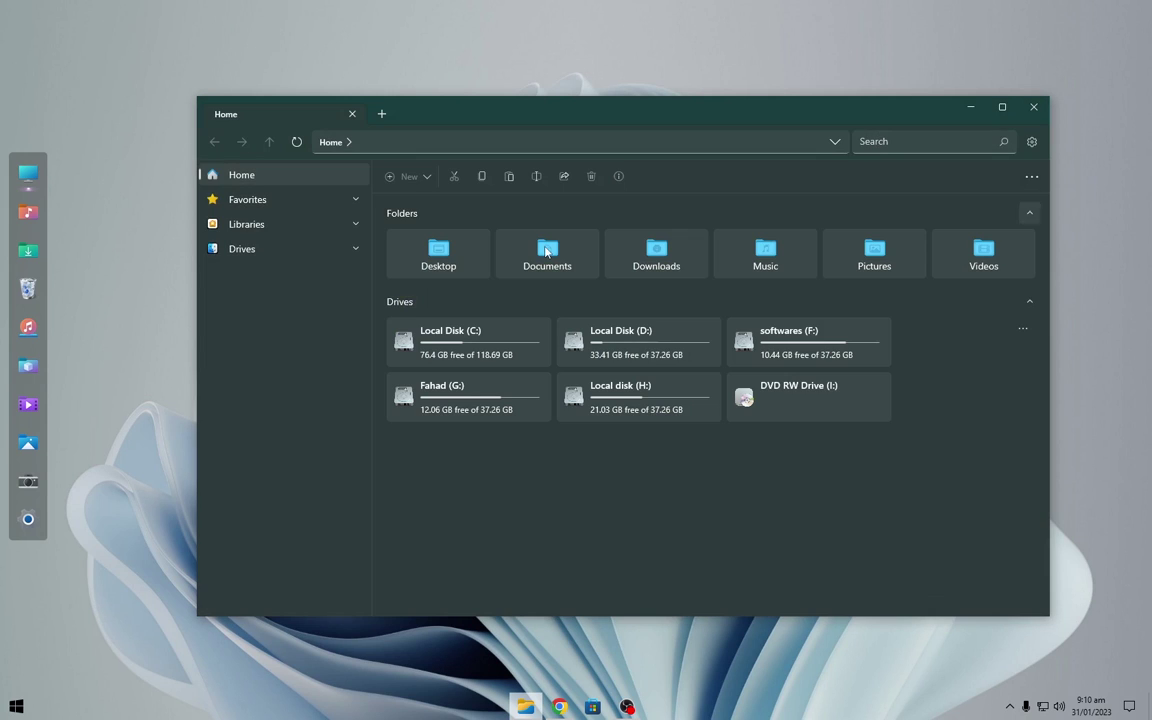
mouse_move(804, 124)
mouse_down()
mouse_move(848, 116)
mouse_move(819, 131)
mouse_up()
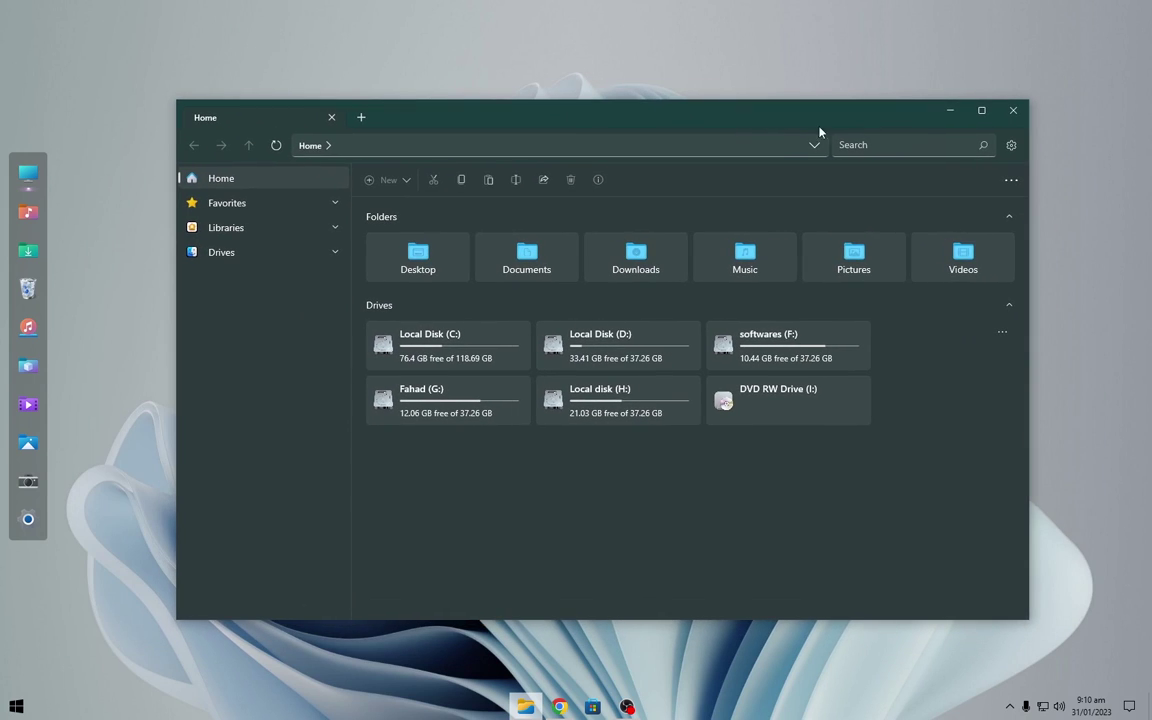
click(950, 118)
click(28, 172)
click(44, 296)
click(262, 117)
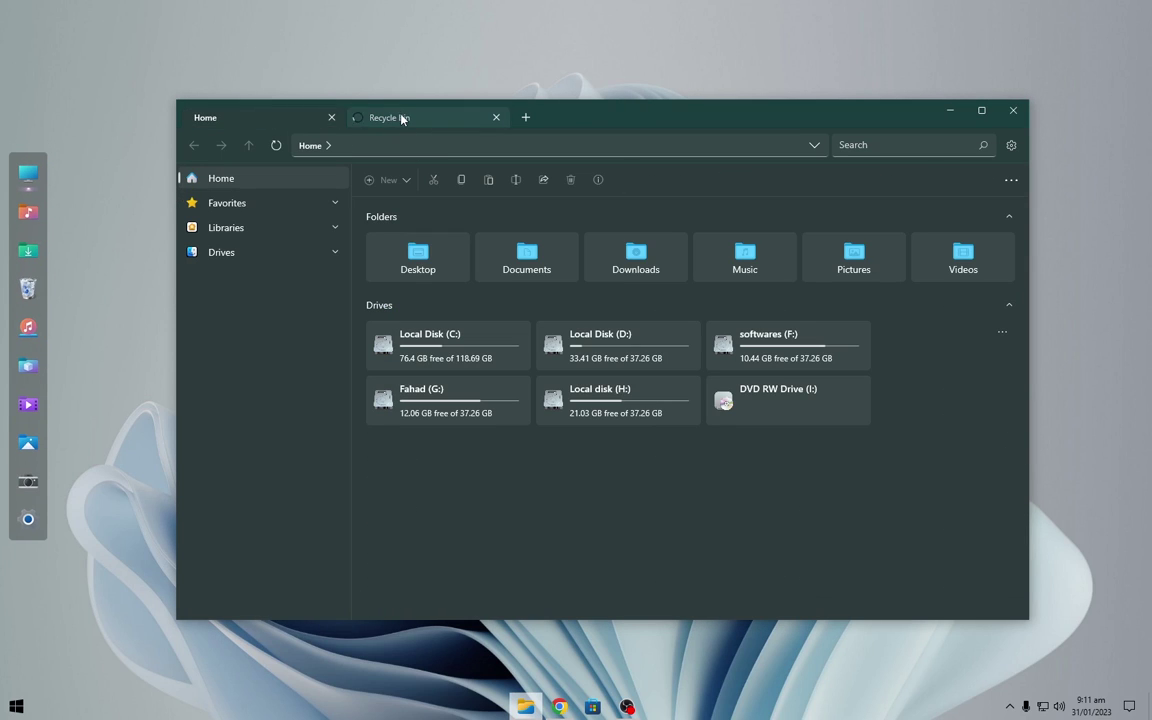
click(401, 118)
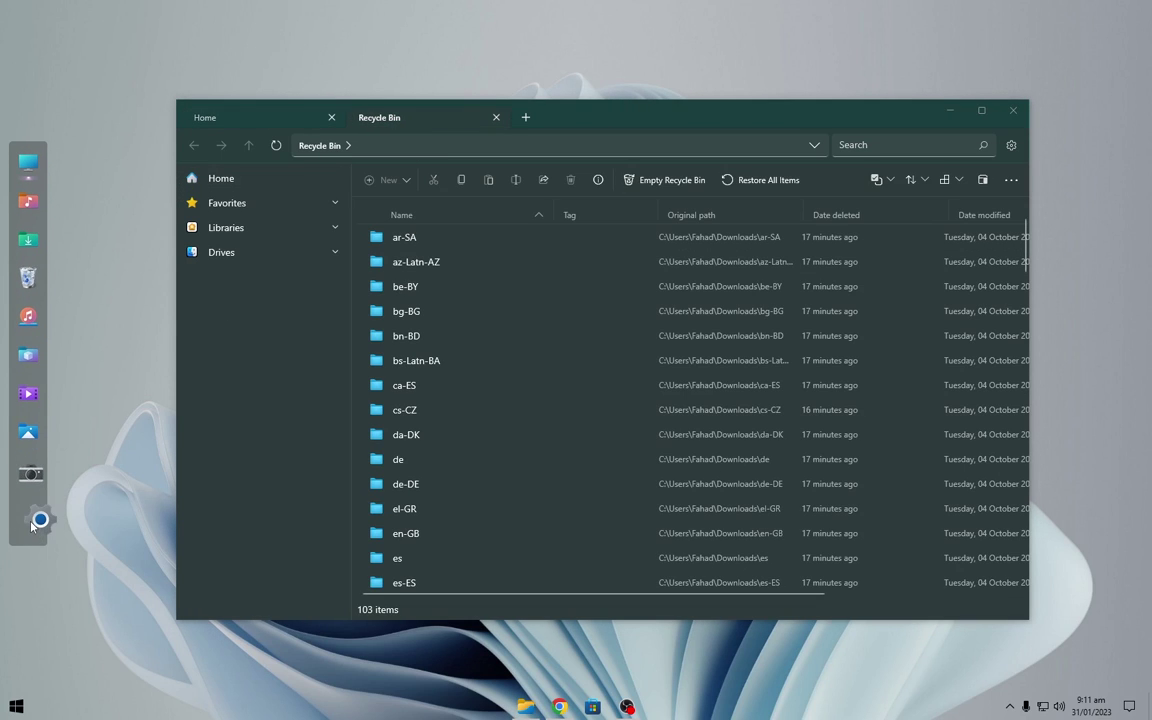
Download the TaskbarX Portable Zip neutral package (TaskbarX_1.7.8.0 zip) from All downloads
click(38, 520)
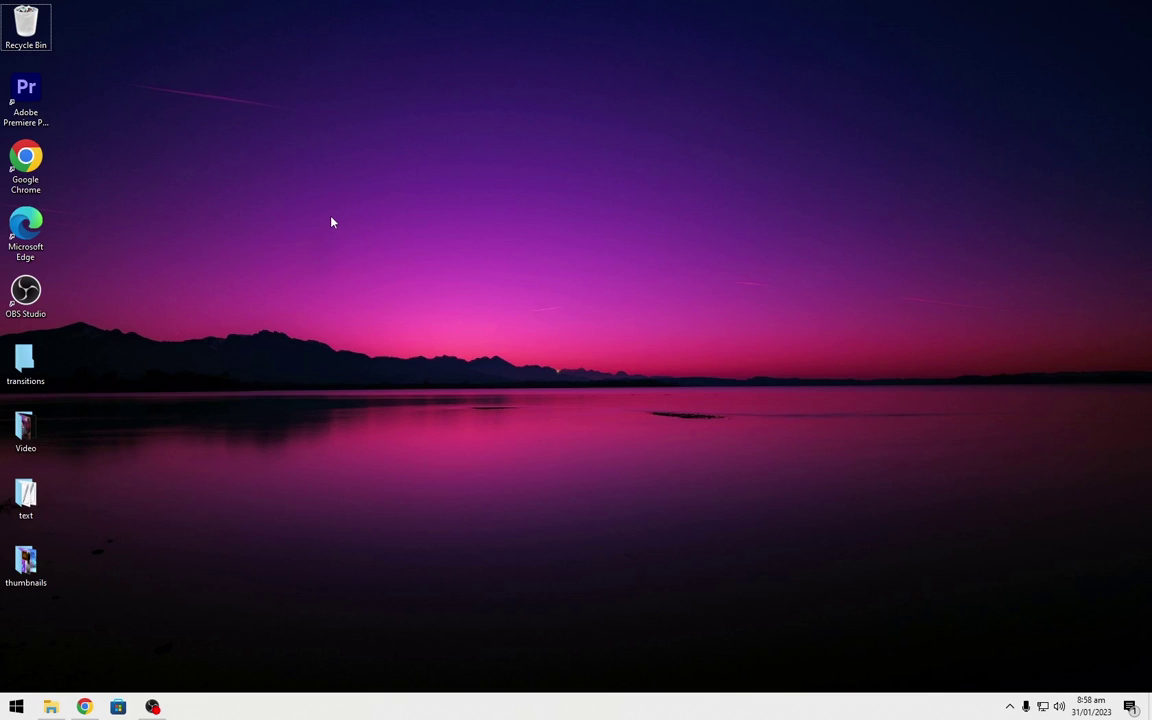
click(84, 707)
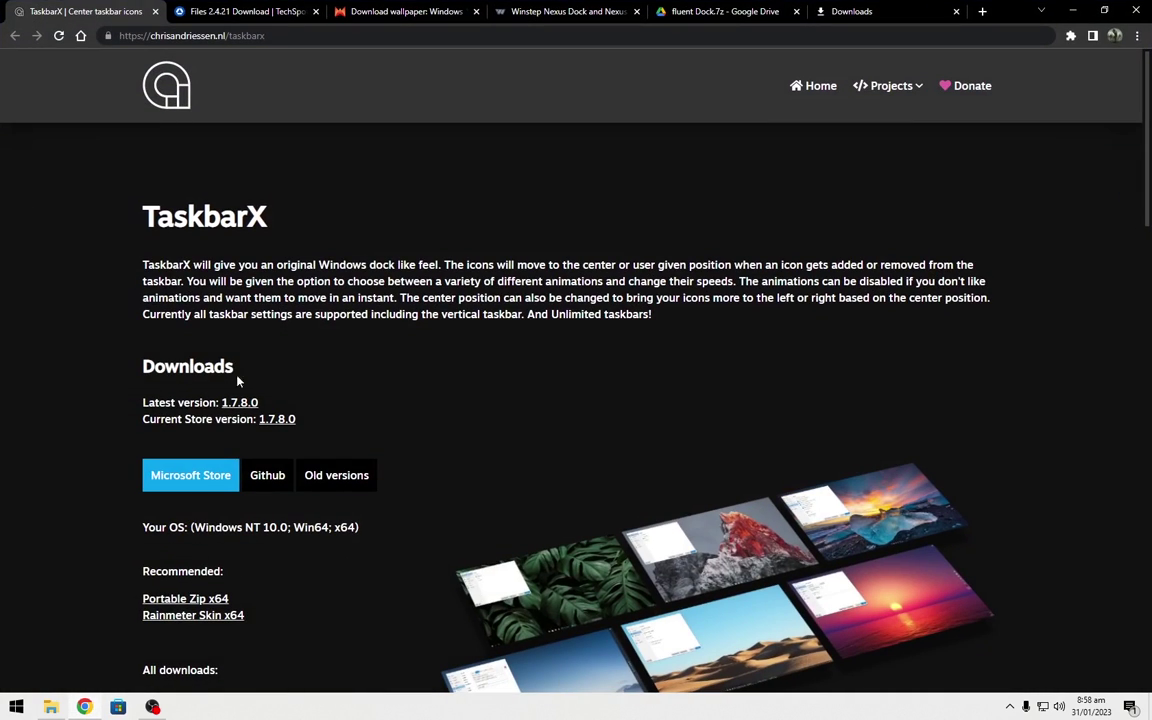
drag(127, 218, 286, 231)
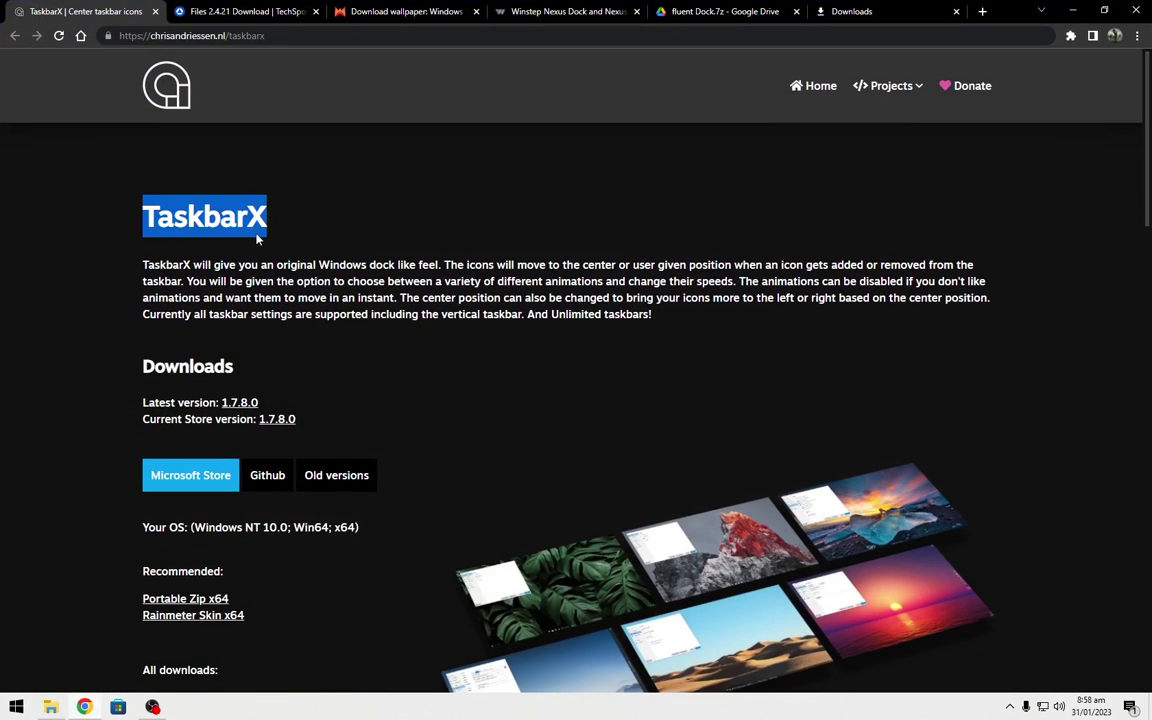
scroll(122, 372, down, 5)
drag(132, 216, 213, 208)
click(189, 218)
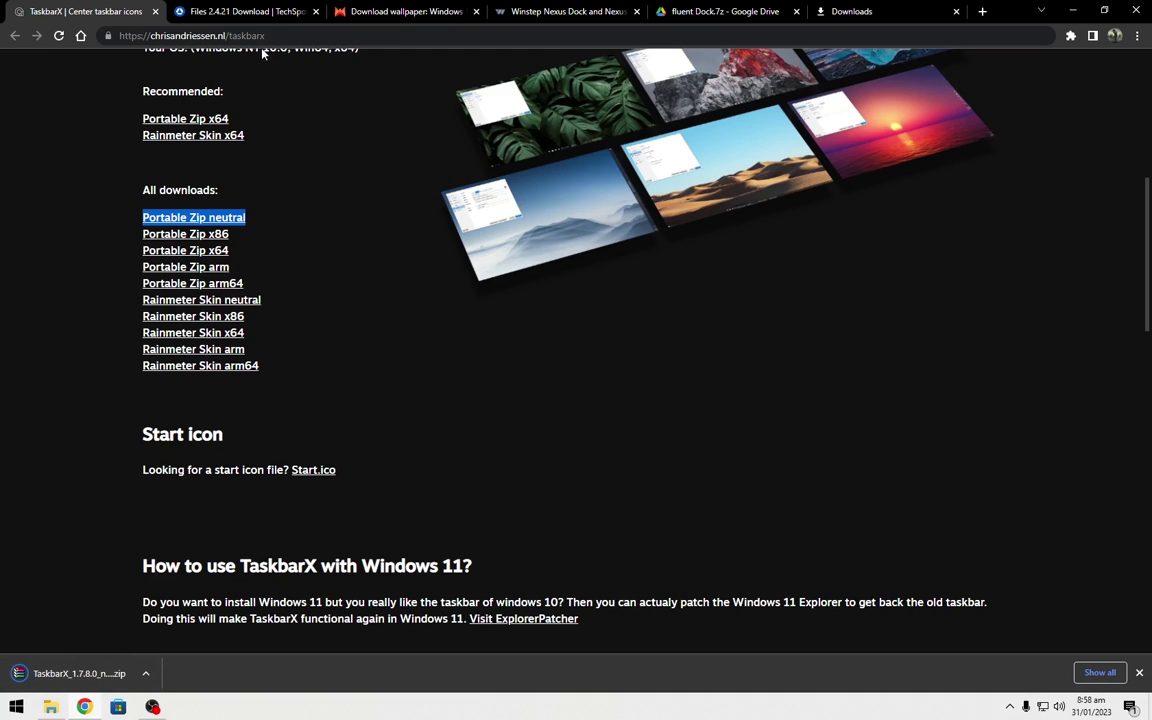
Download the Files 2.4.21 msixbundle installer via TechSpot's Installer option
click(245, 11)
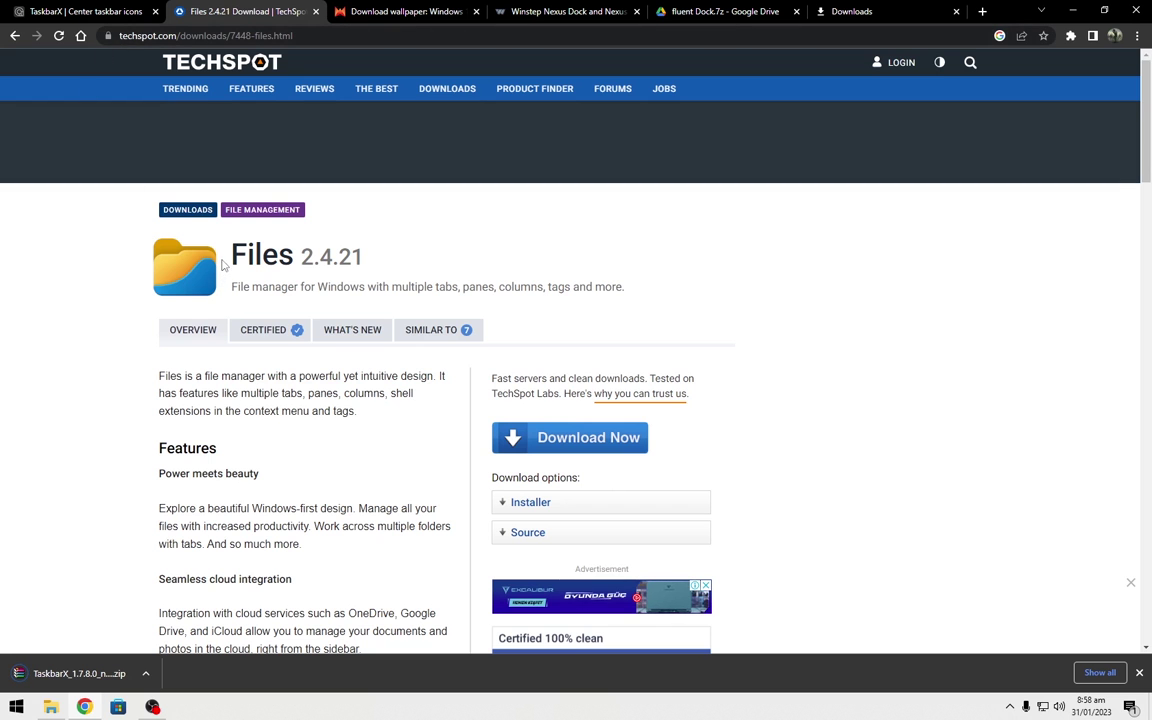
drag(222, 265, 363, 258)
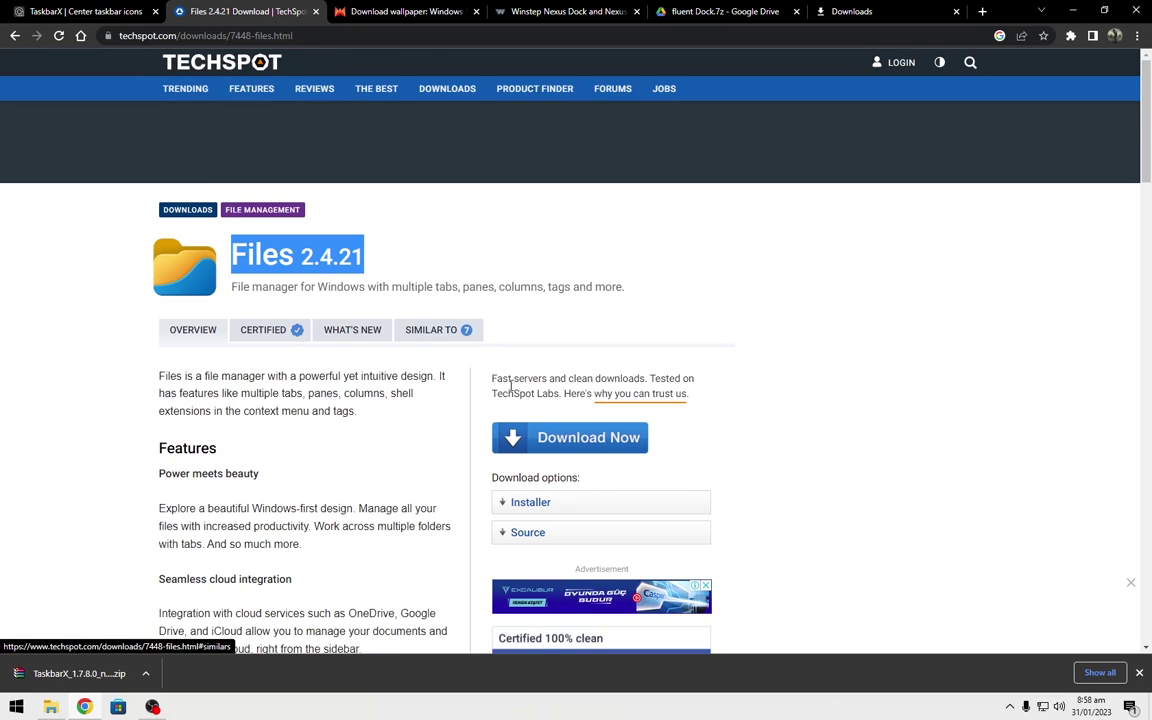
click(531, 511)
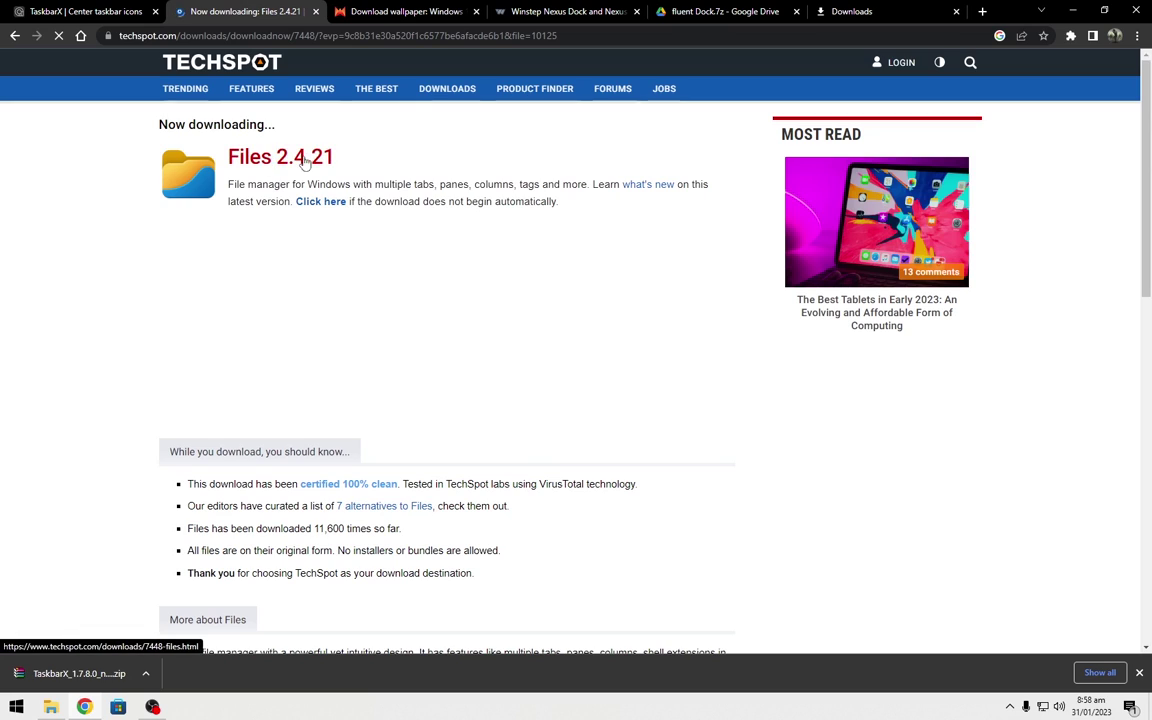
click(318, 202)
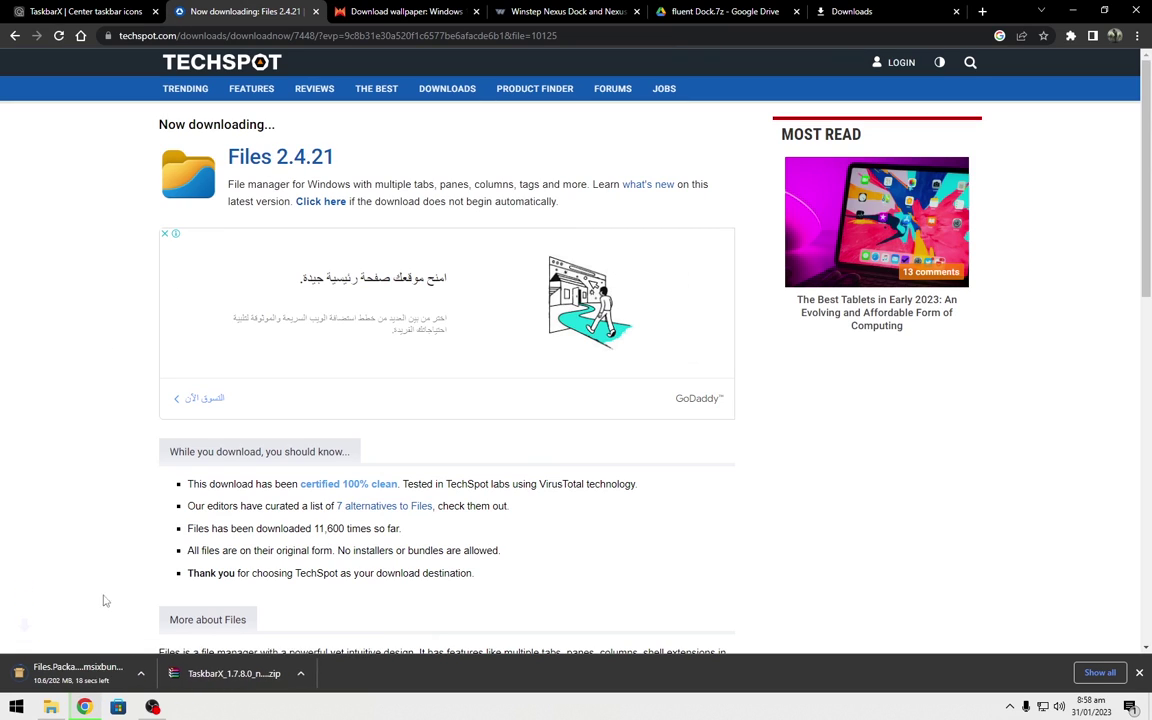
Extract the downloaded TaskbarX archive to a TaskbarX_1.7.8.0_neutral folder
click(305, 673)
click(334, 627)
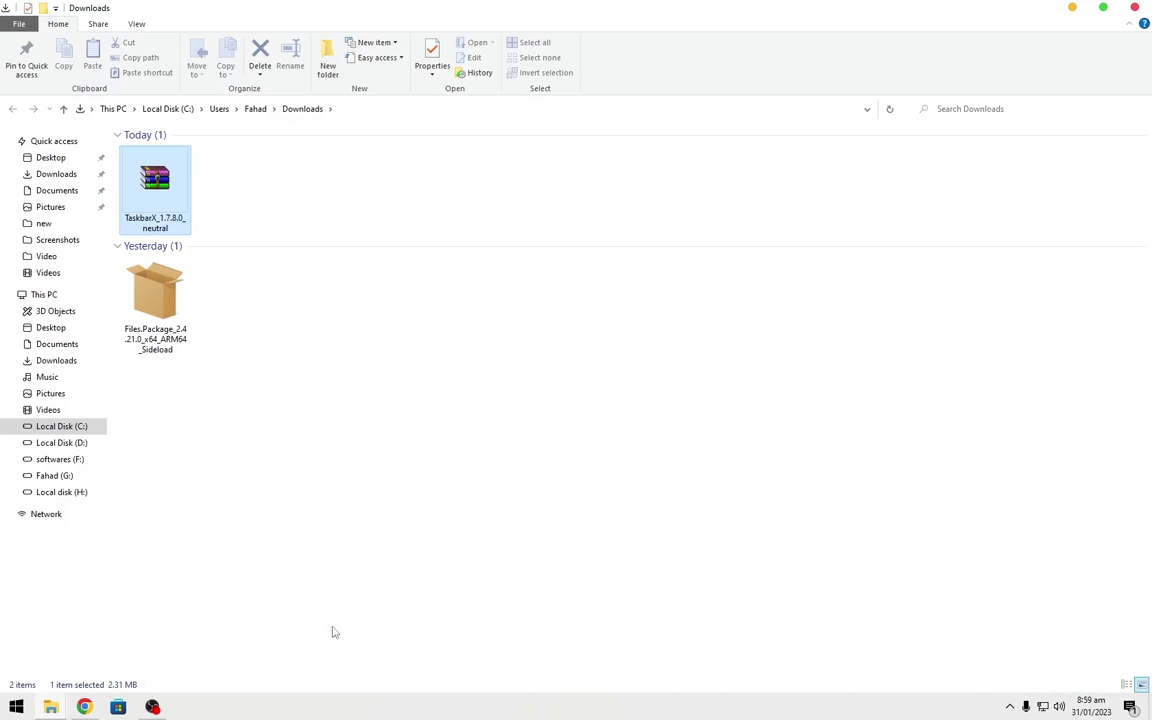
click(247, 393)
right_click(156, 204)
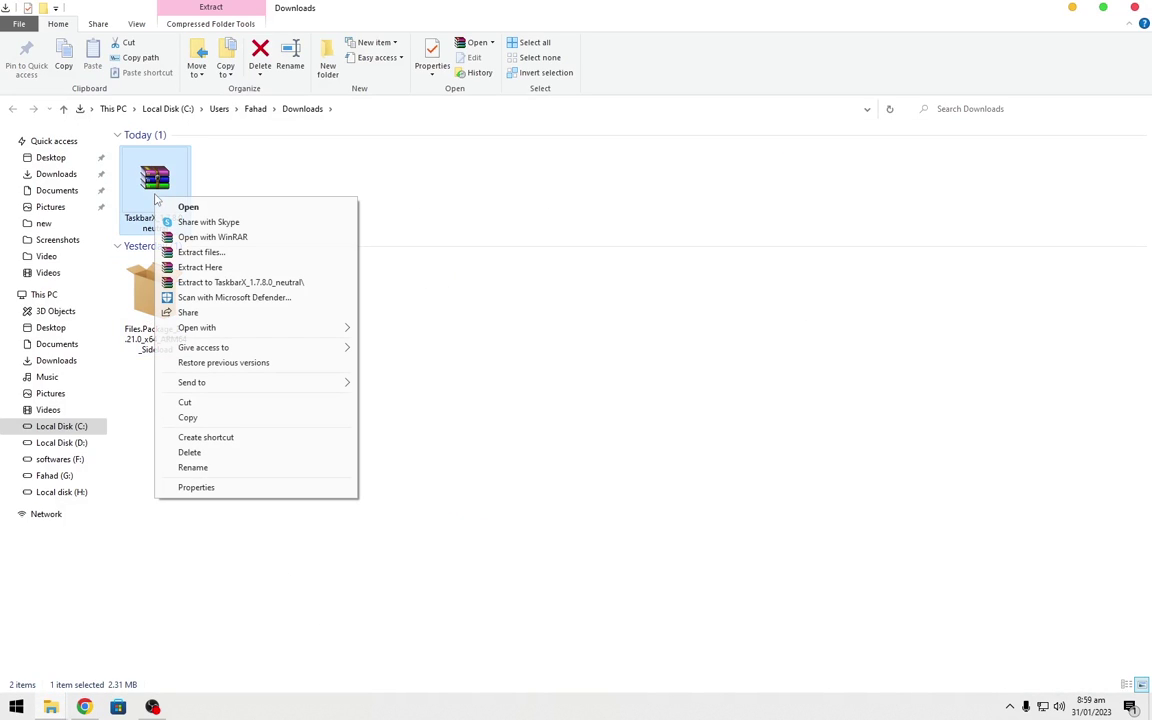
click(213, 283)
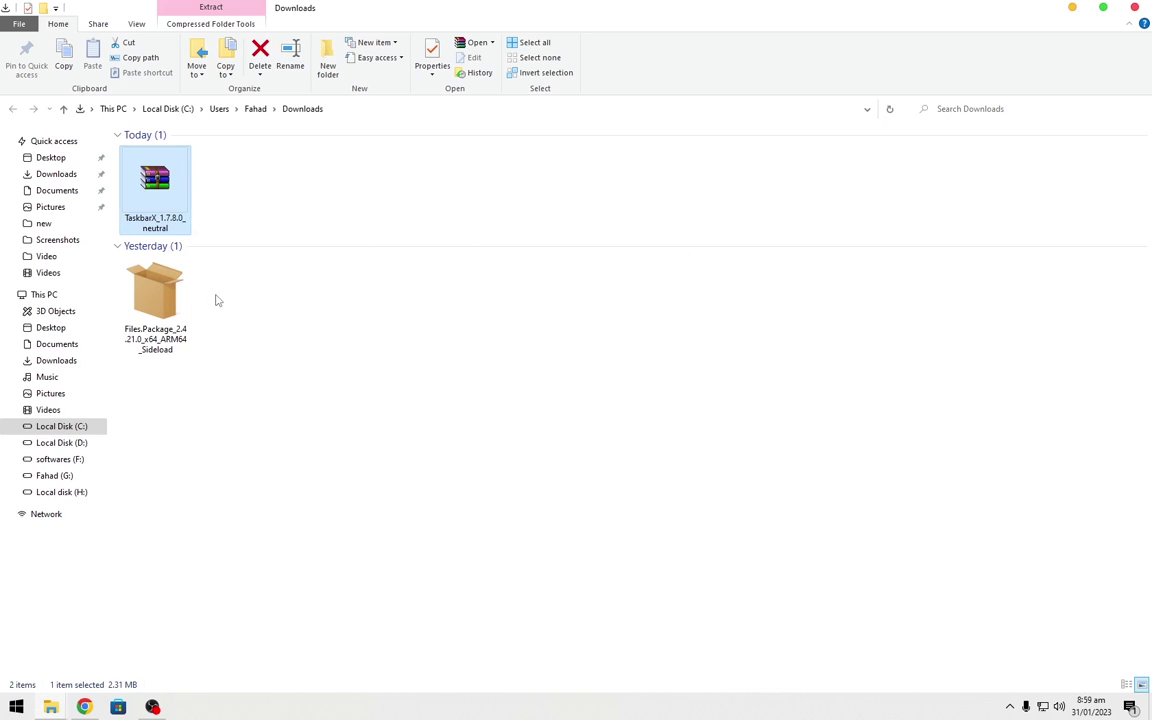
Open the extracted folder and run TaskbarX.exe to centre the taskbar icons
double_click(230, 200)
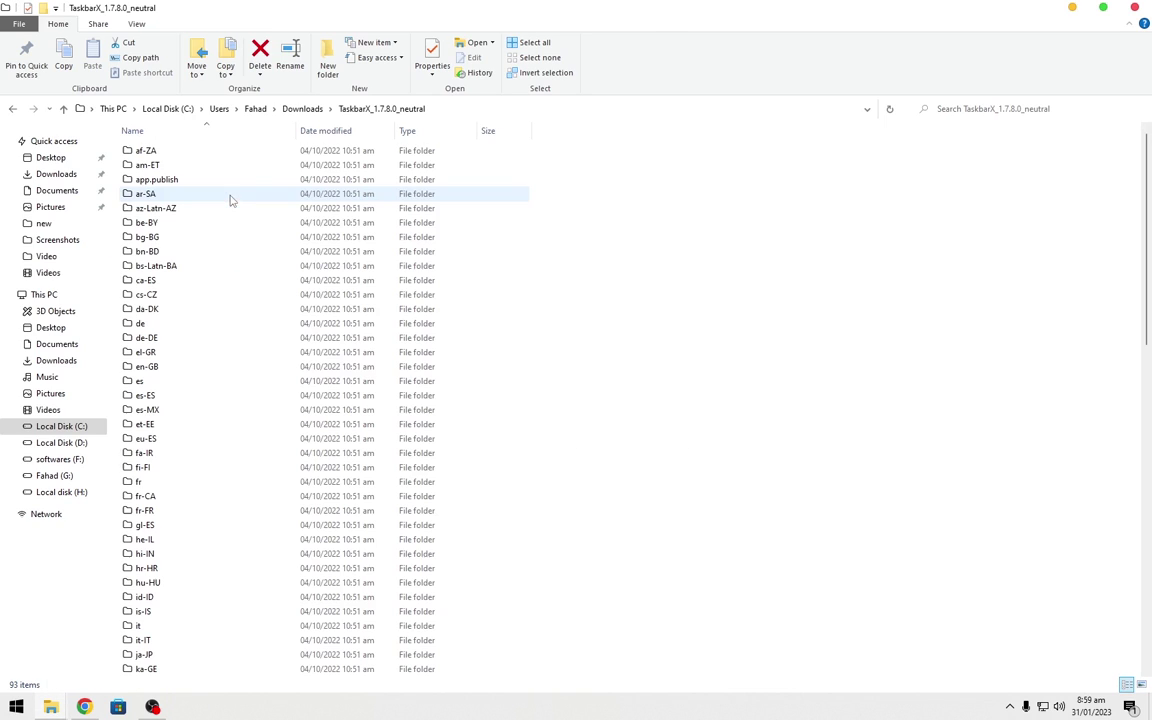
scroll(201, 322, down, 6)
scroll(201, 323, down, 12)
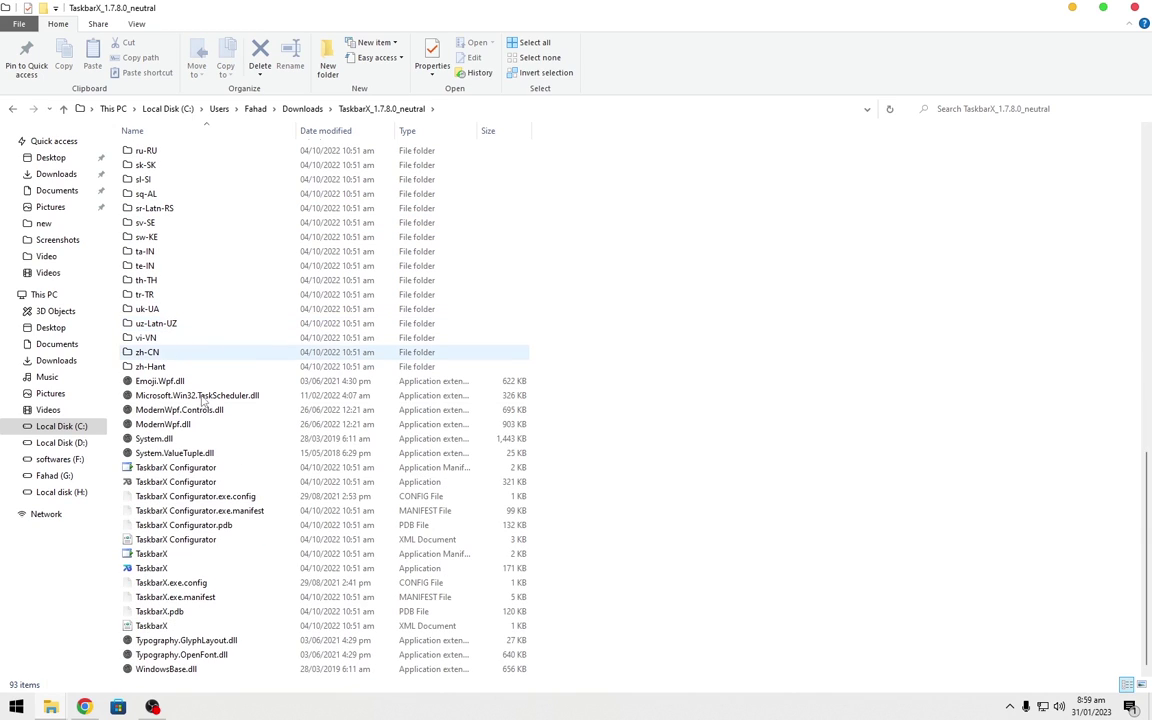
double_click(155, 569)
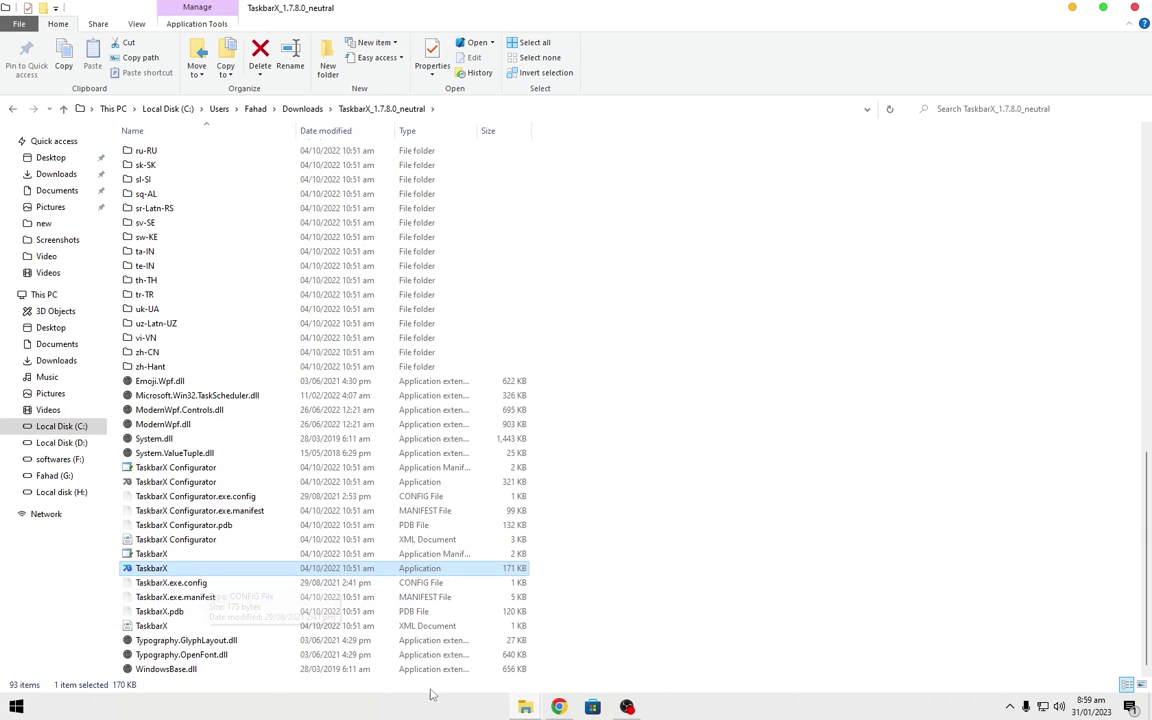
click(208, 541)
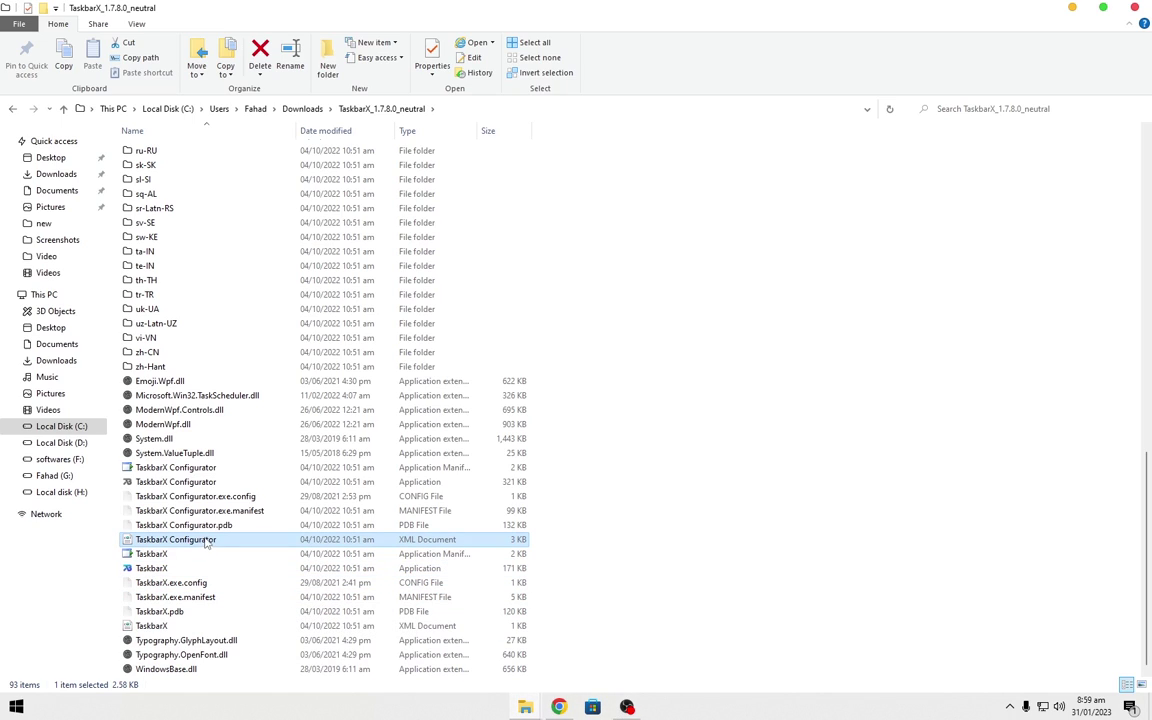
Launch TaskbarX Configurator and stop then restart TaskbarX
click(201, 484)
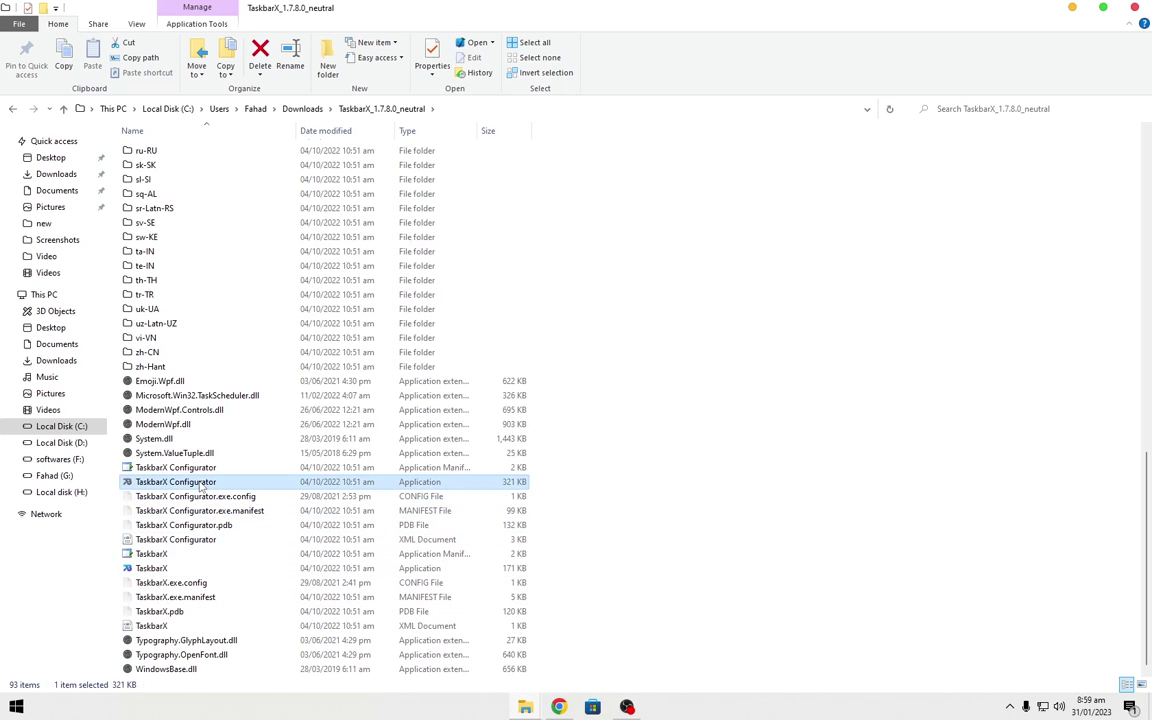
double_click(186, 487)
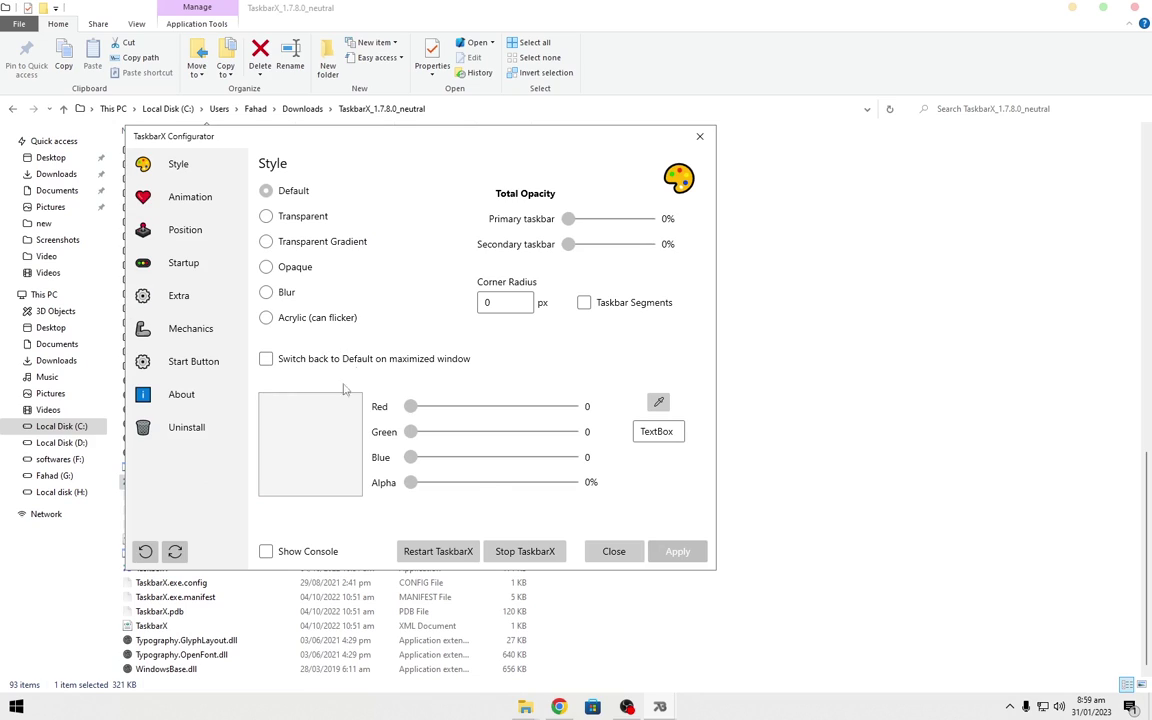
click(515, 553)
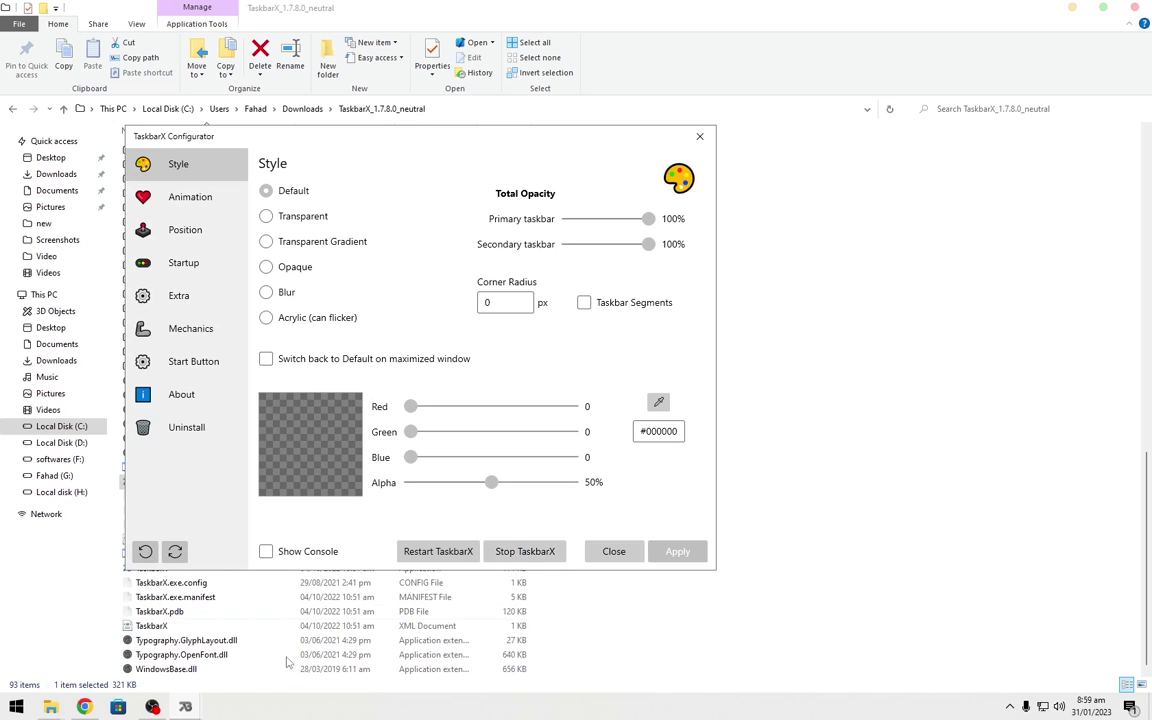
click(467, 553)
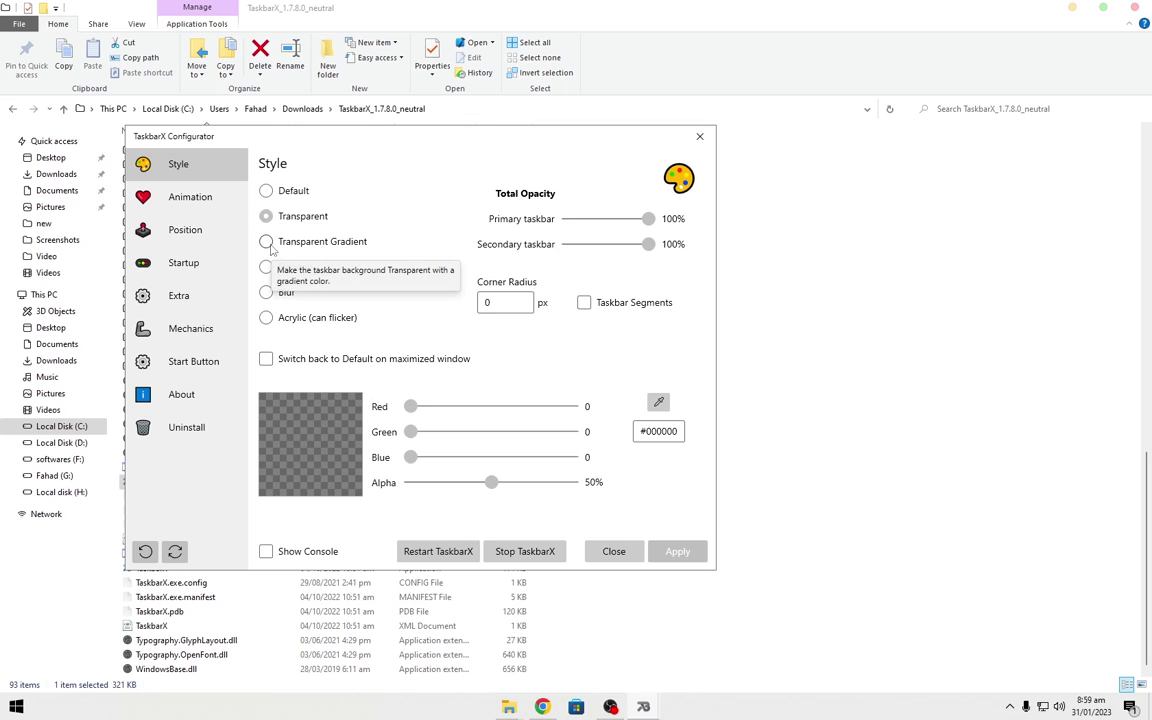
After trying Transparent Gradient and Blur, apply the Transparent style and close the configurator
click(270, 248)
click(267, 293)
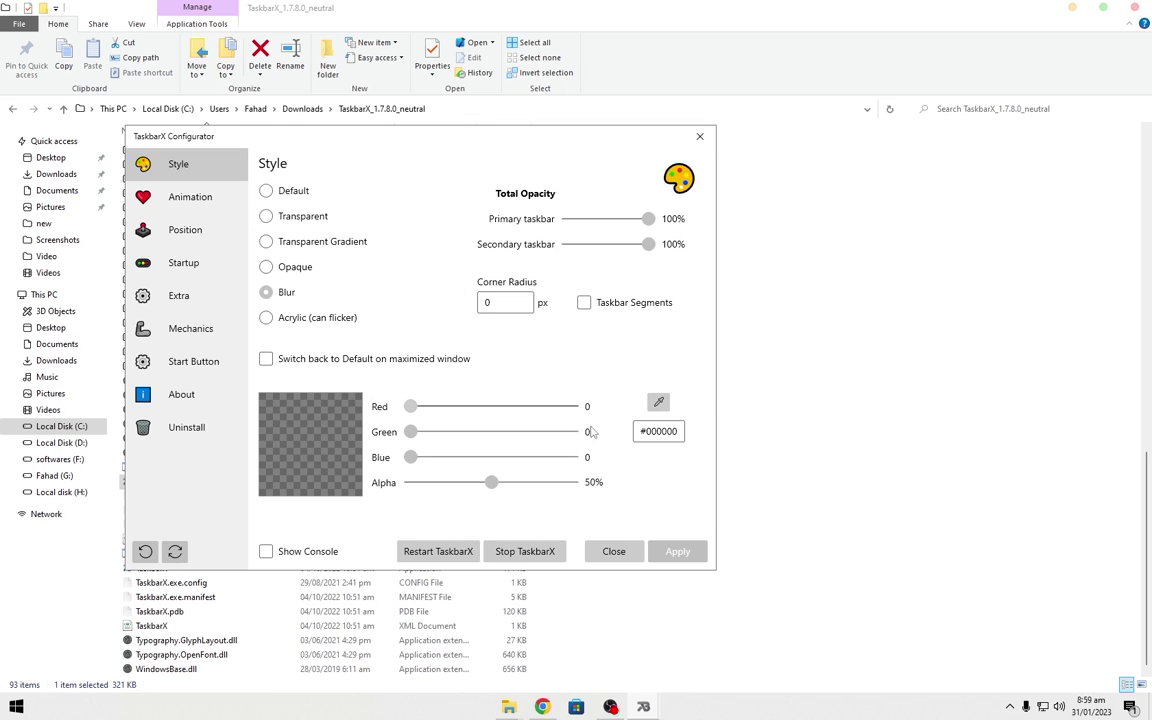
click(674, 551)
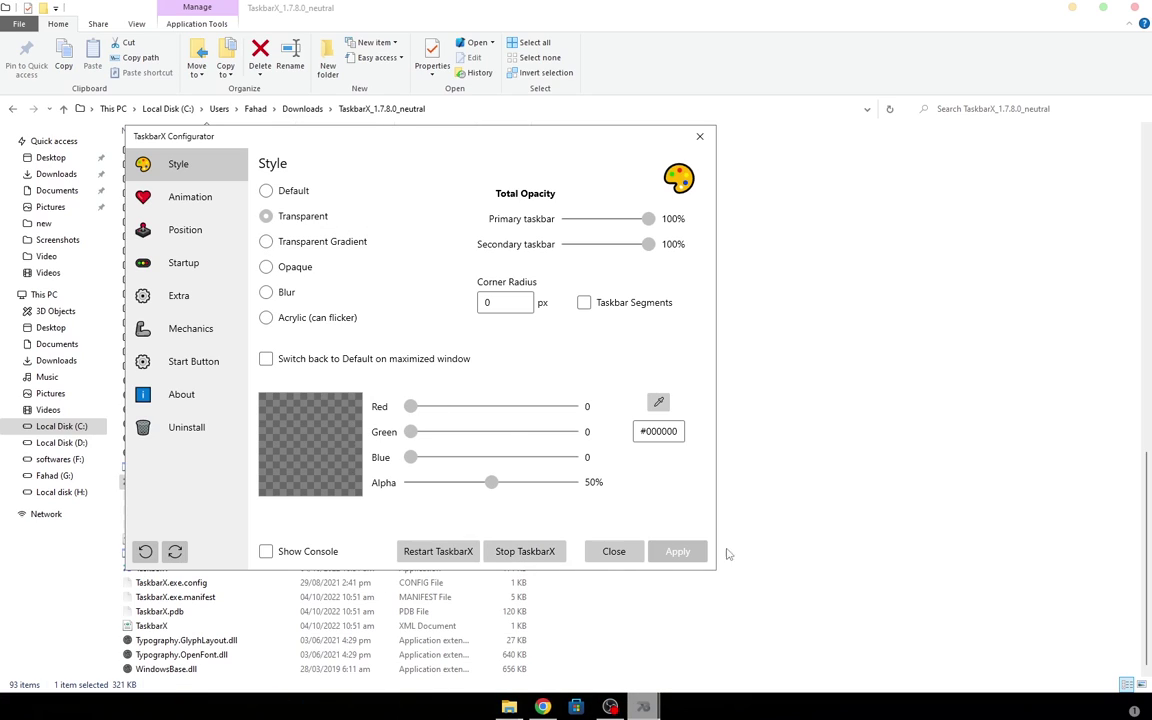
click(679, 551)
click(703, 138)
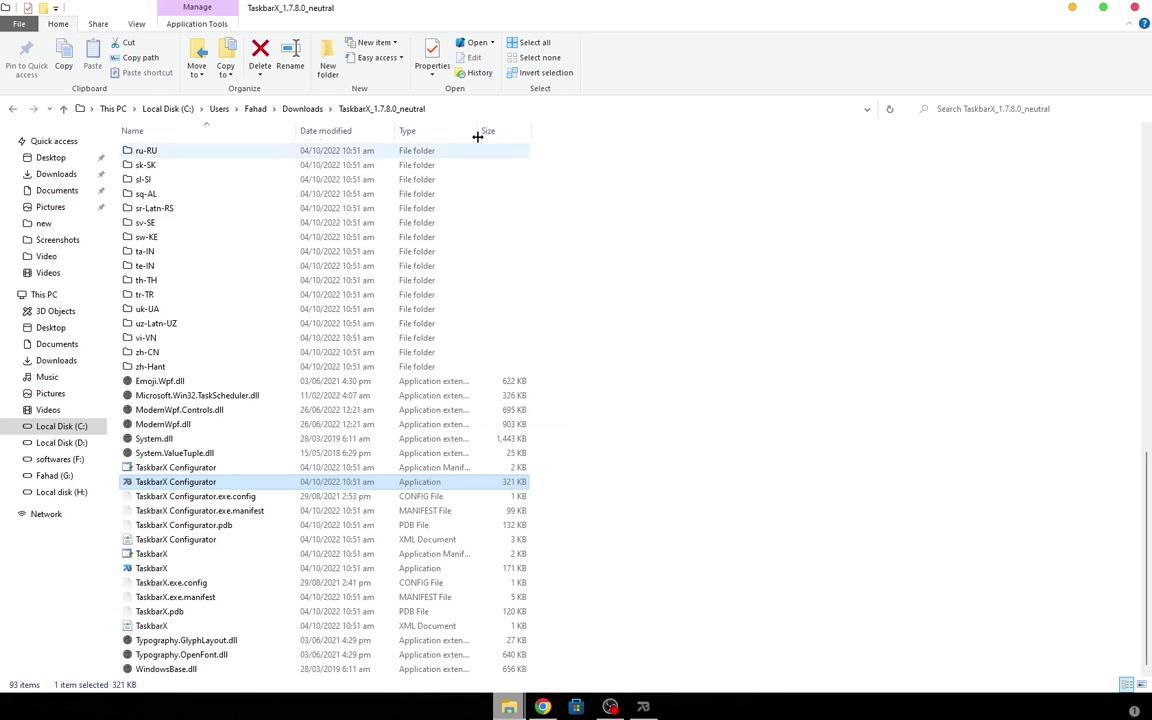
Install the Files.Package from Downloads with App Installer and launch Files 2.4.21.0
click(42, 174)
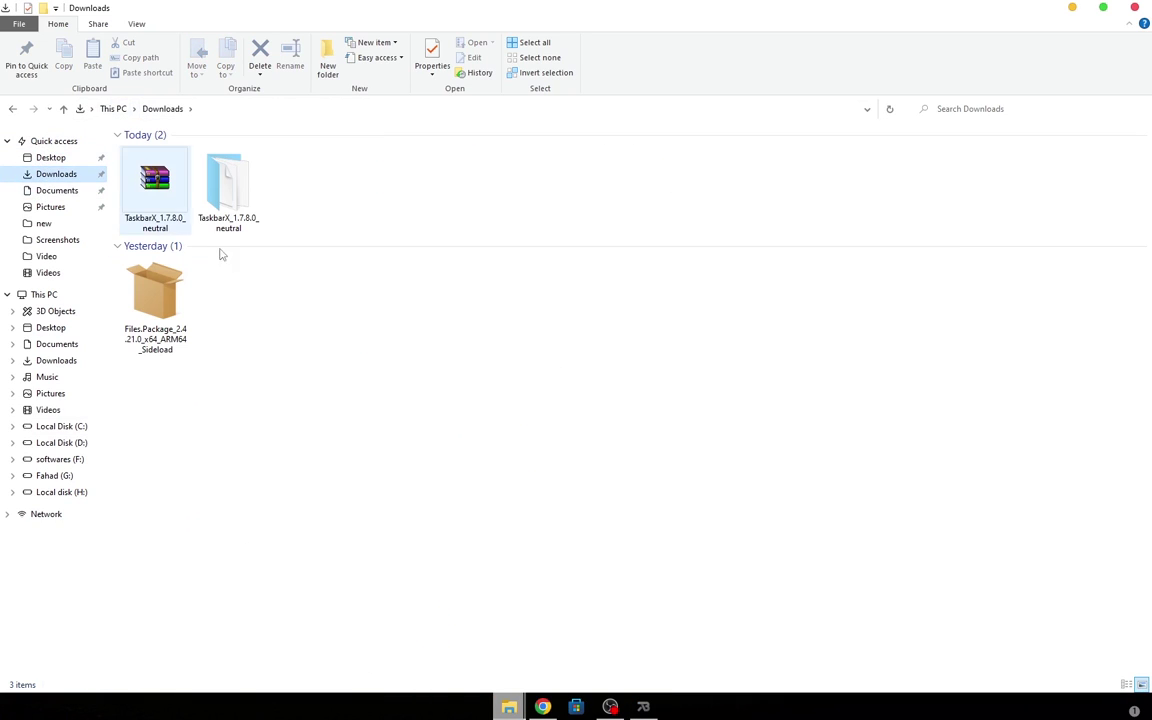
right_click(158, 300)
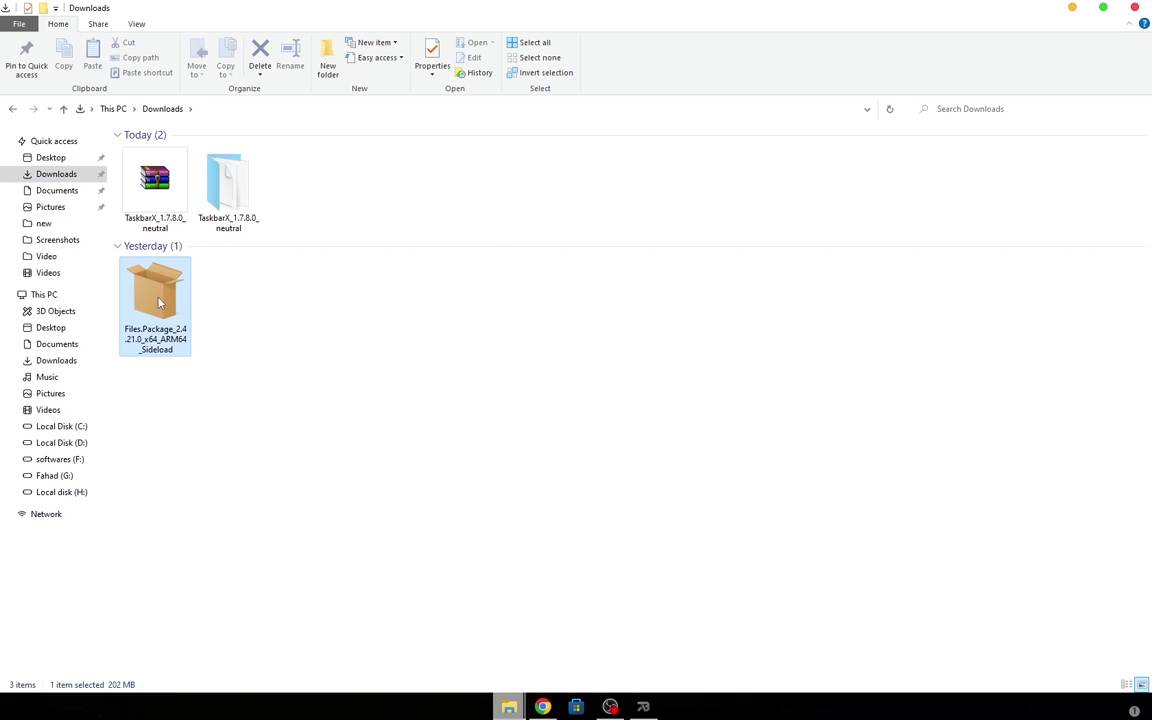
click(190, 323)
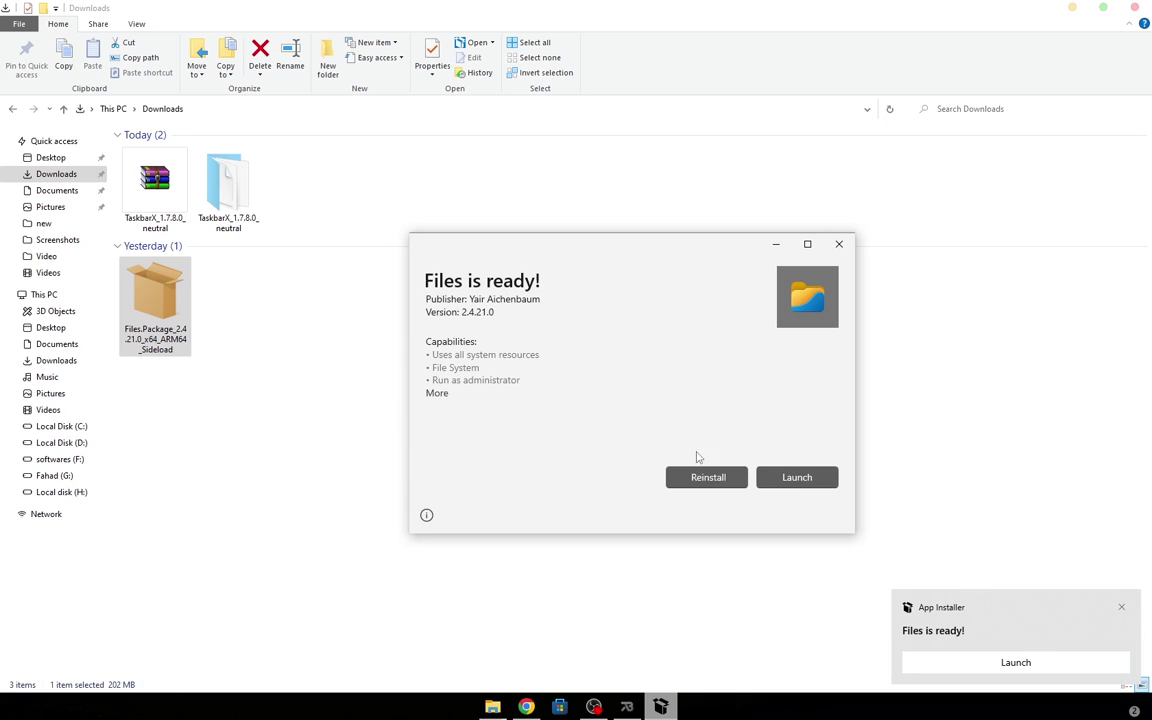
click(805, 480)
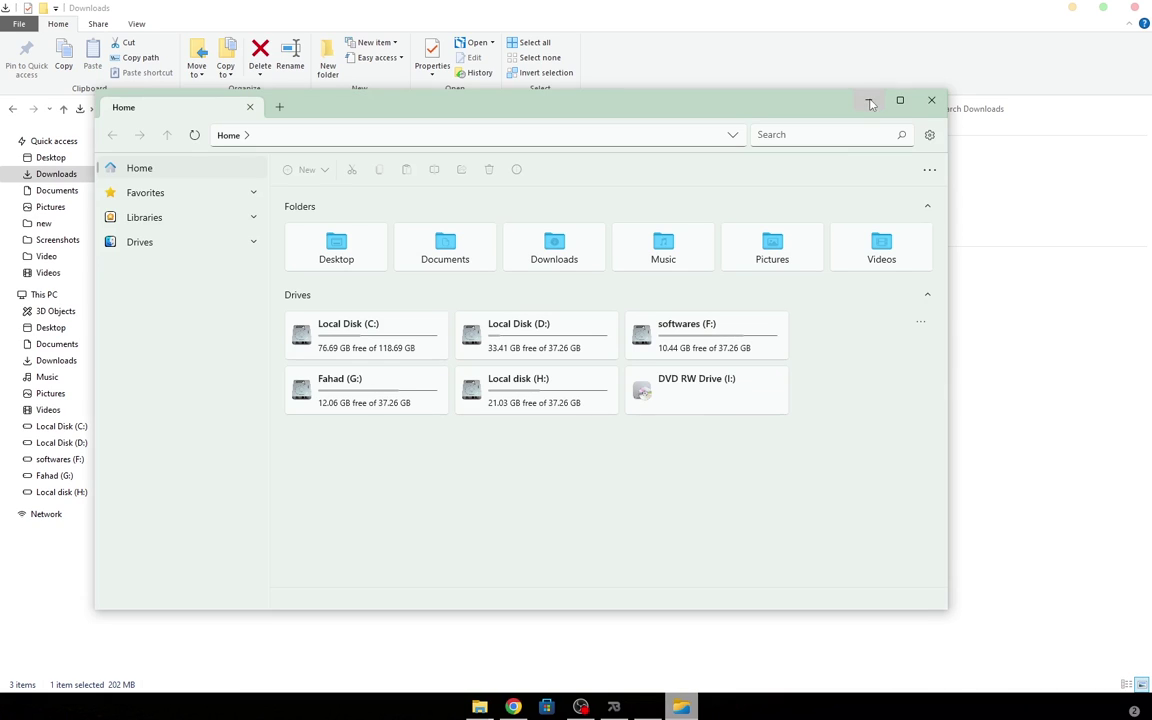
click(869, 98)
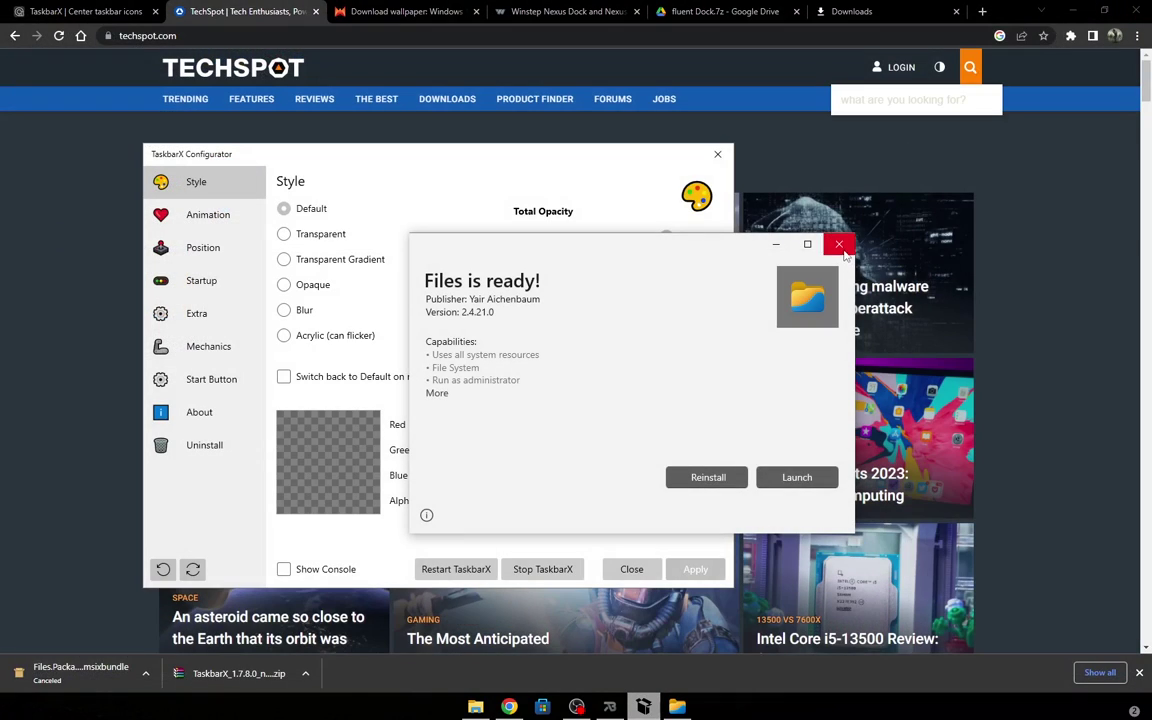
click(839, 244)
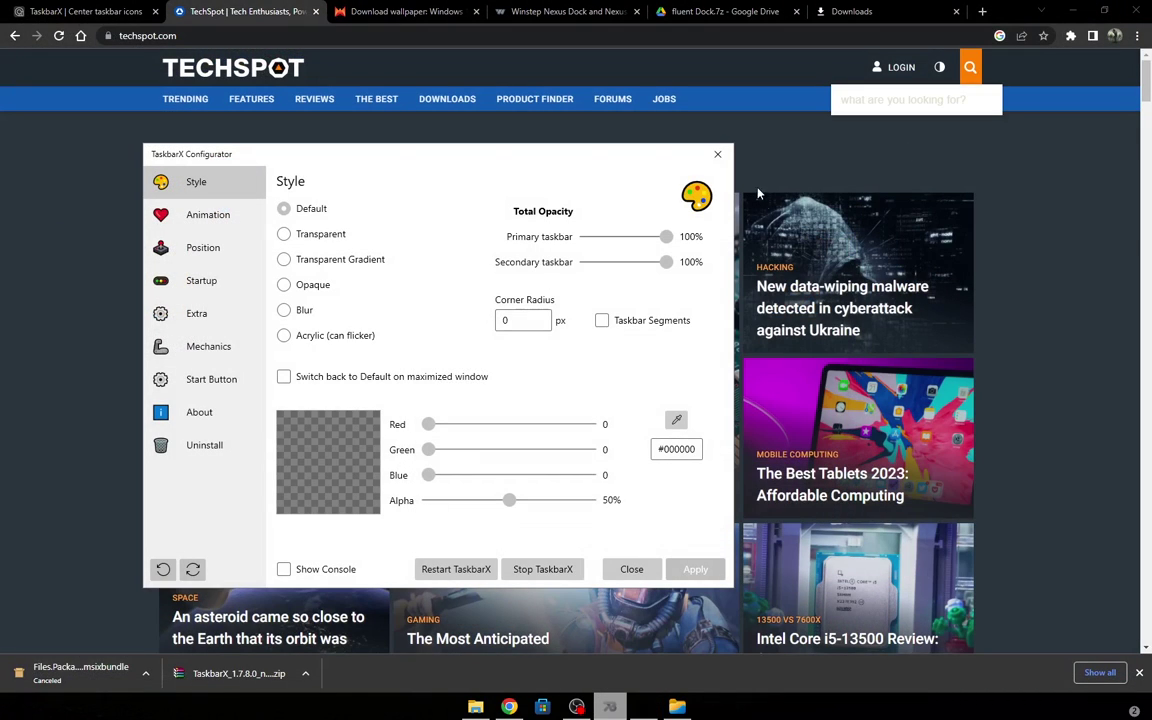
Close the TaskbarX configurator, restore the Files window, and open its settings
click(717, 154)
key(super+d)
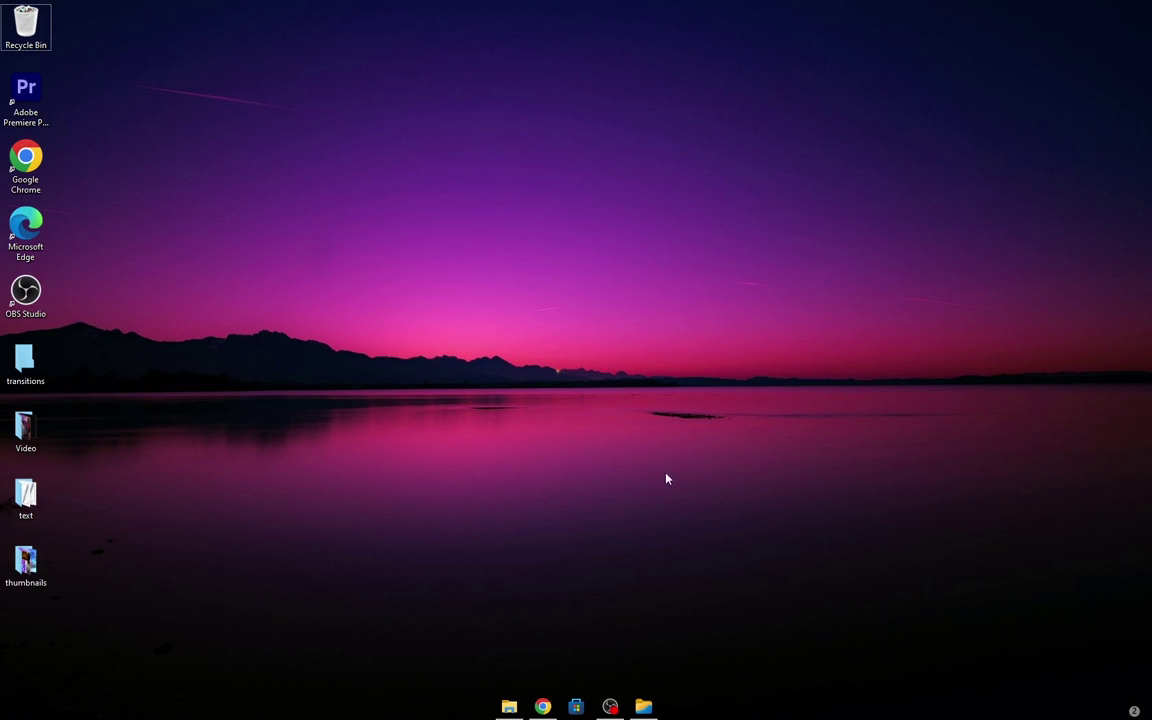
click(643, 706)
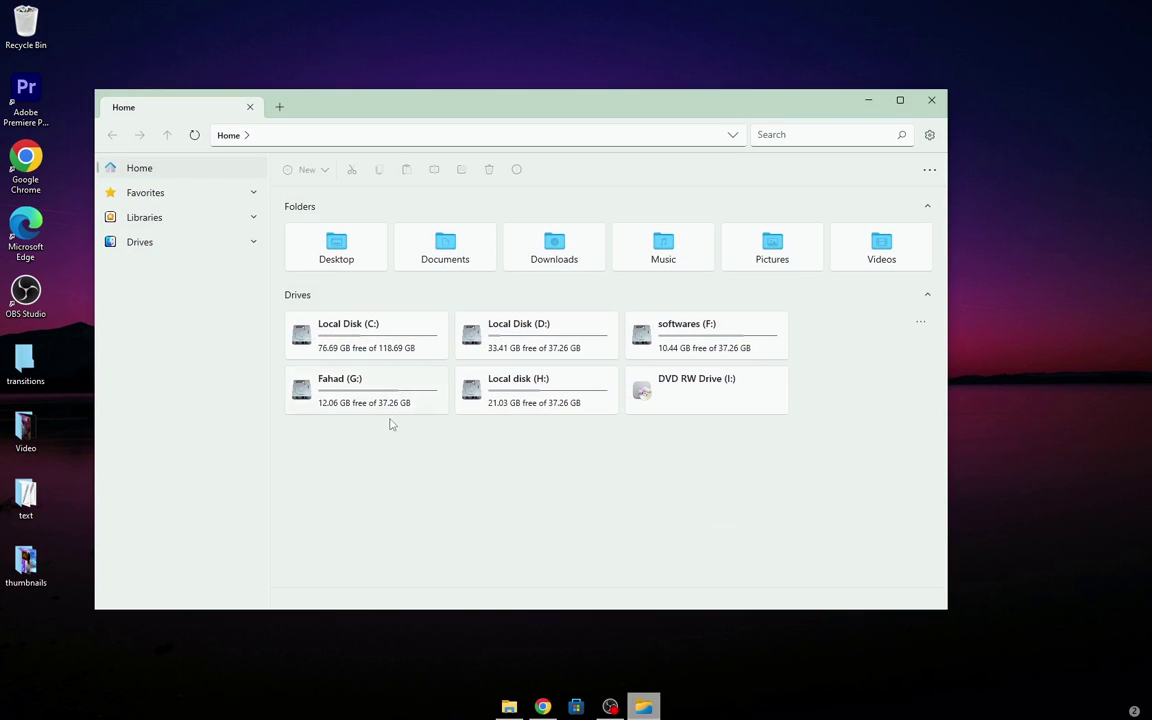
click(929, 135)
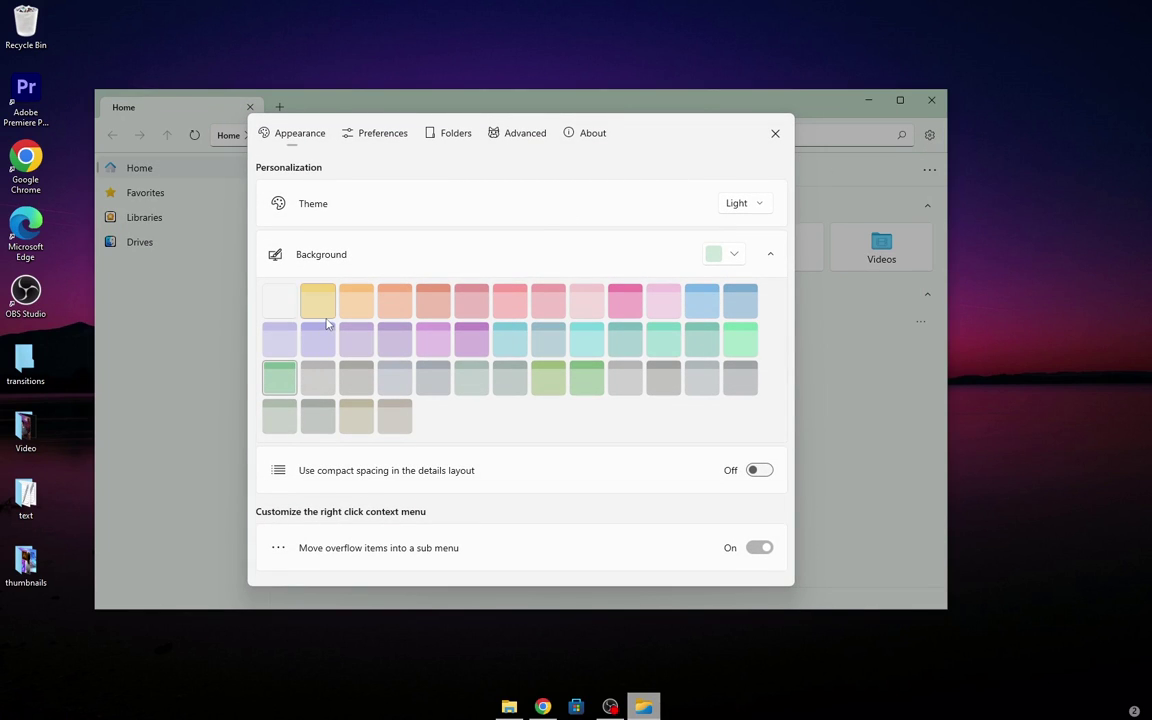
Choose the light teal background swatch and keep the Light theme after trying Dark
click(587, 344)
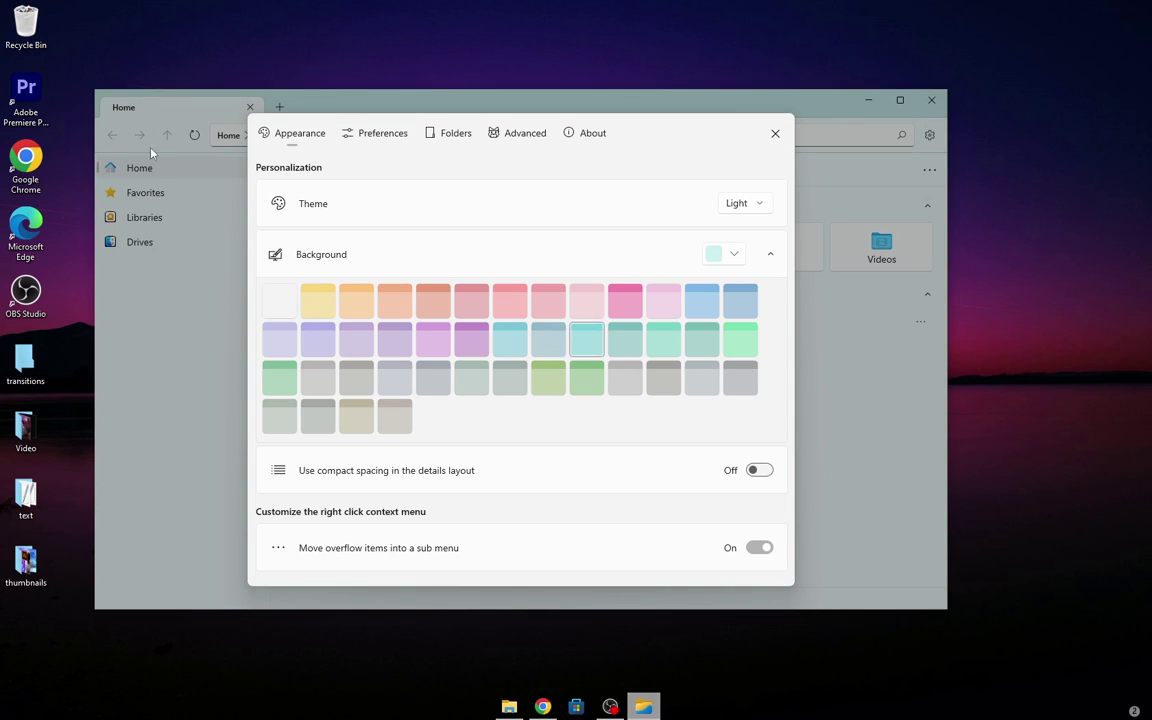
click(508, 341)
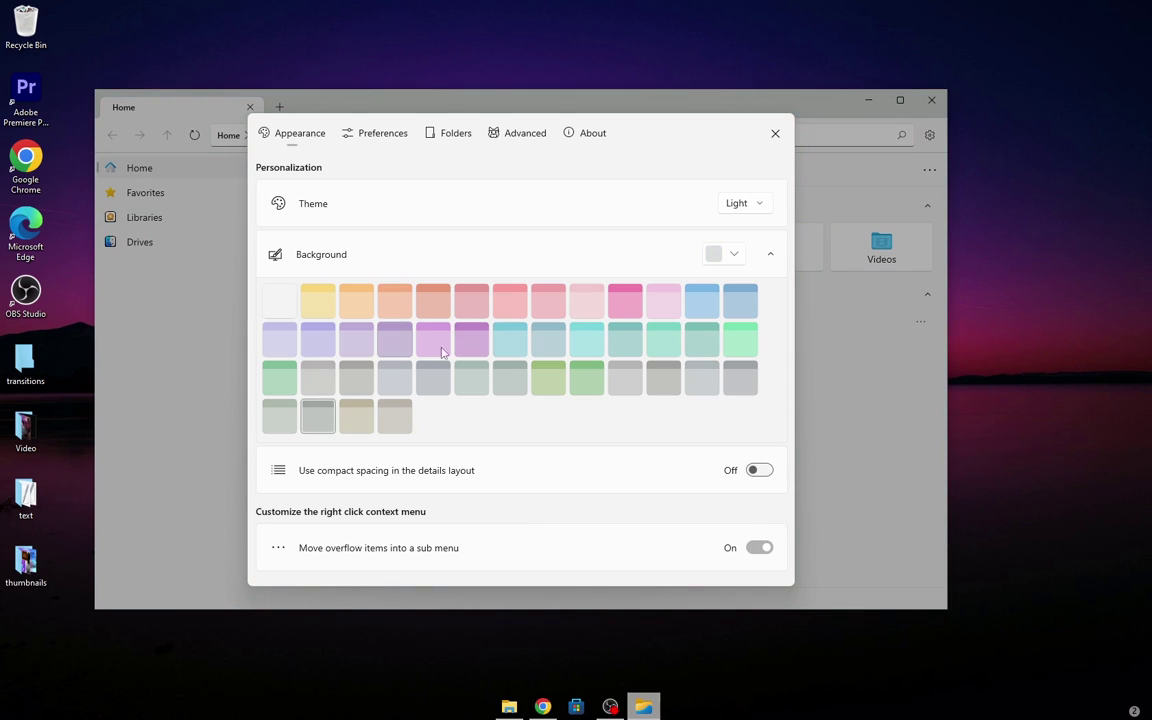
click(506, 384)
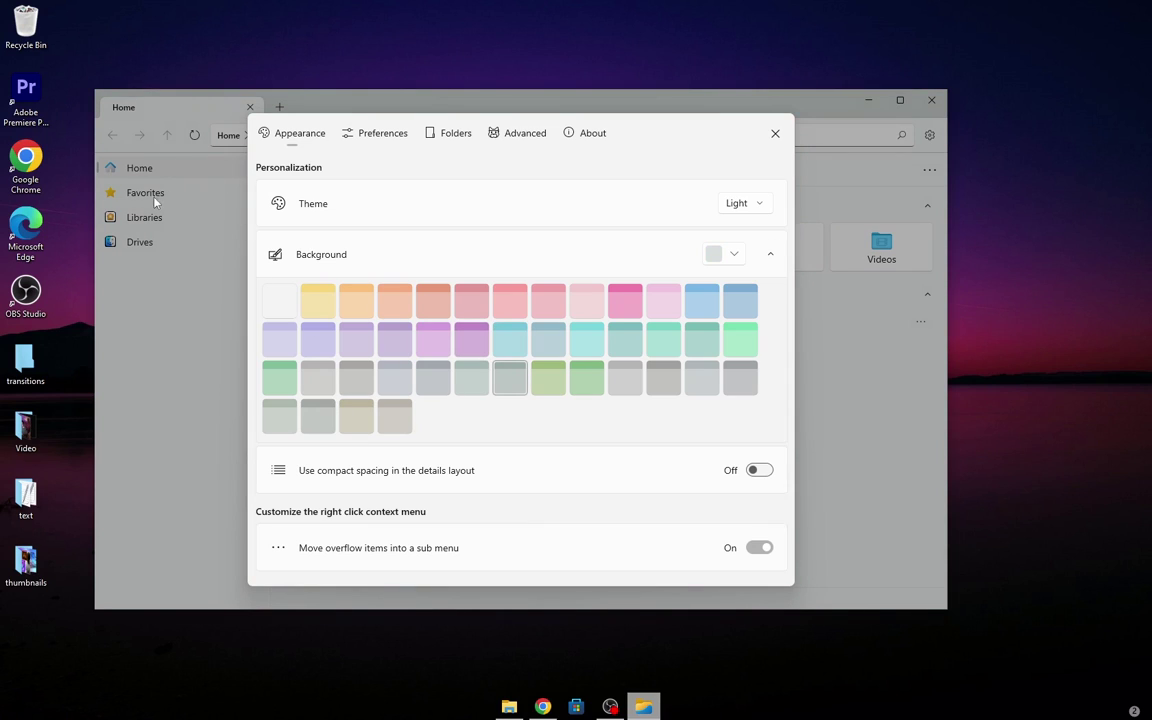
click(516, 340)
click(766, 205)
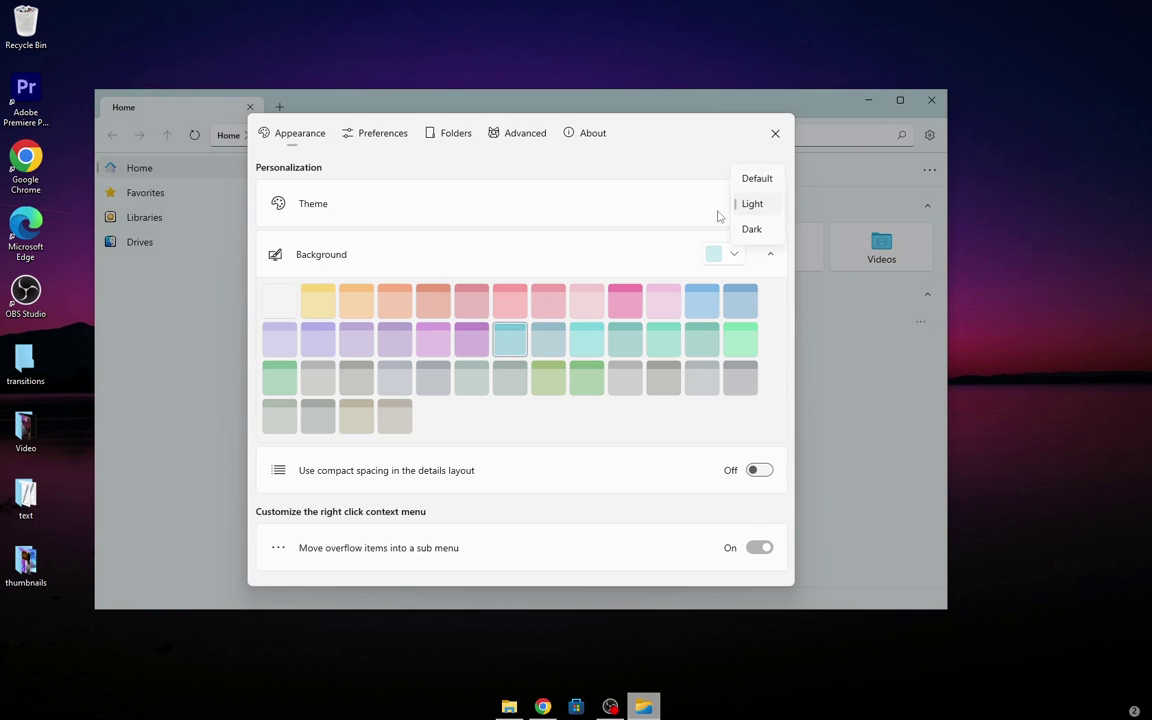
click(750, 231)
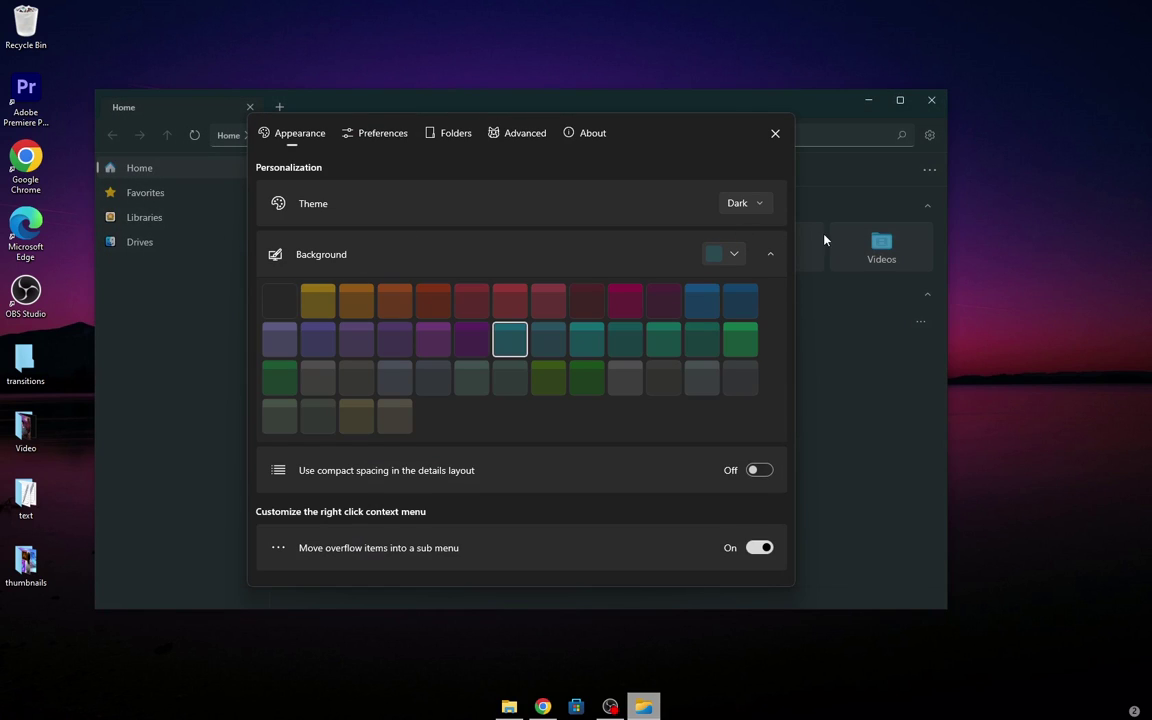
click(751, 206)
click(753, 179)
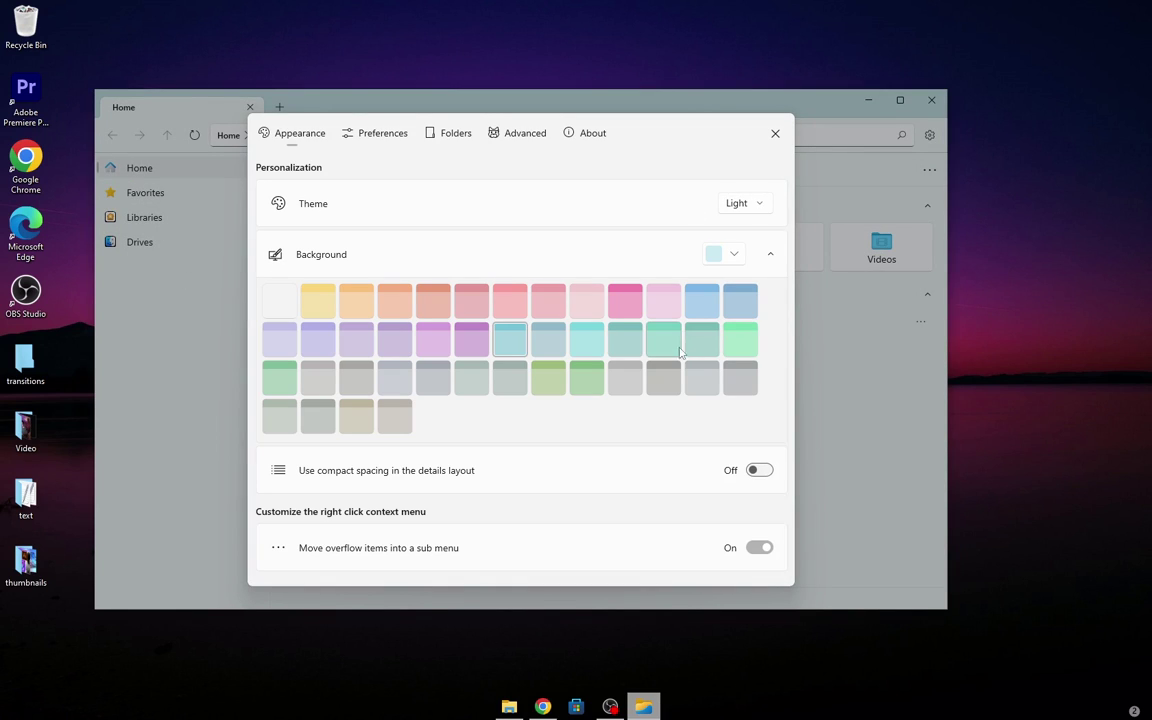
Turn on 'Set Files as the default file manager' under Advanced and close settings
click(380, 142)
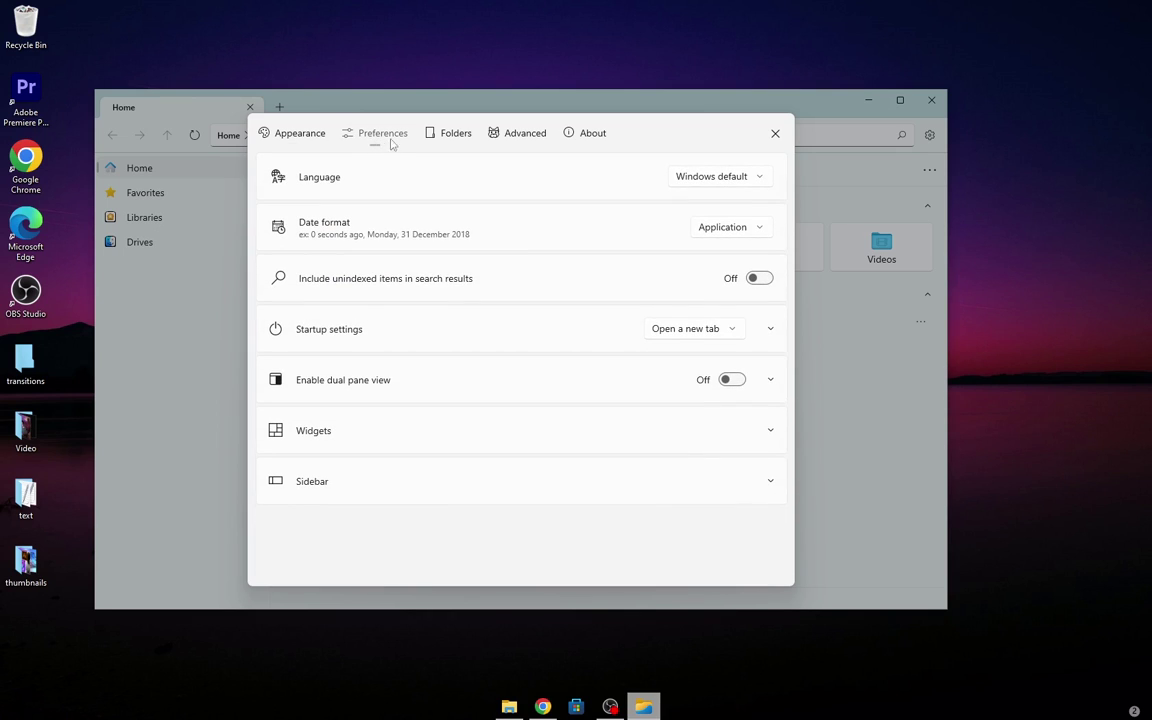
click(524, 134)
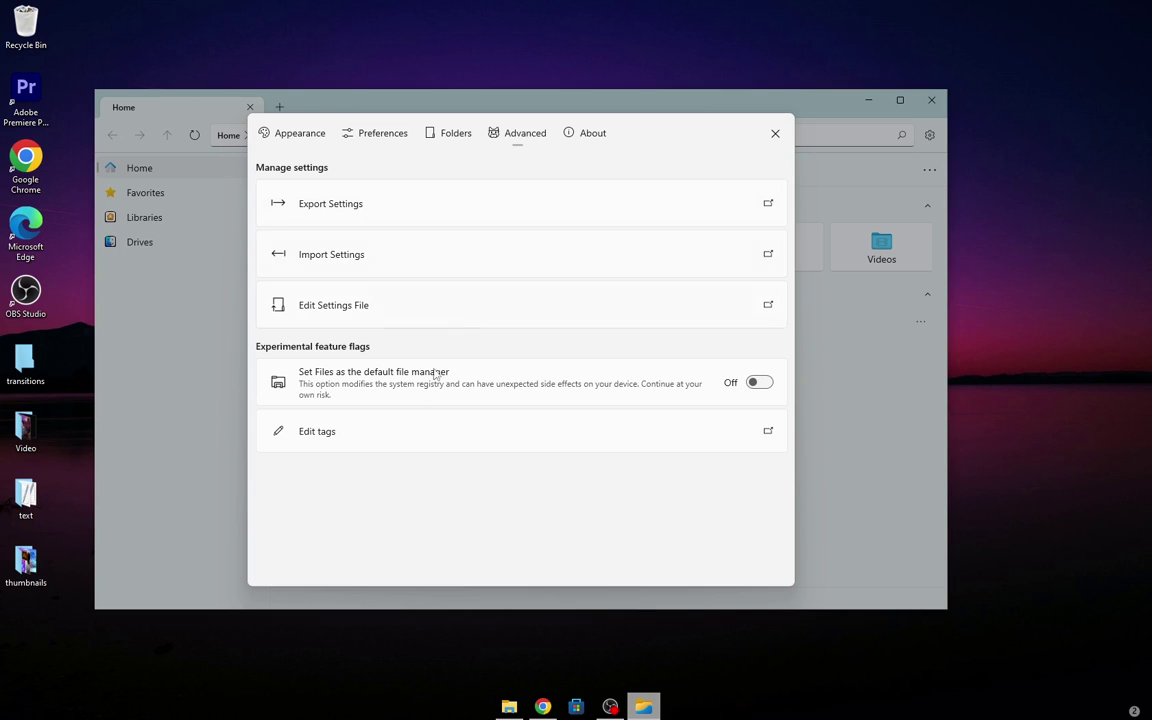
click(758, 388)
click(775, 134)
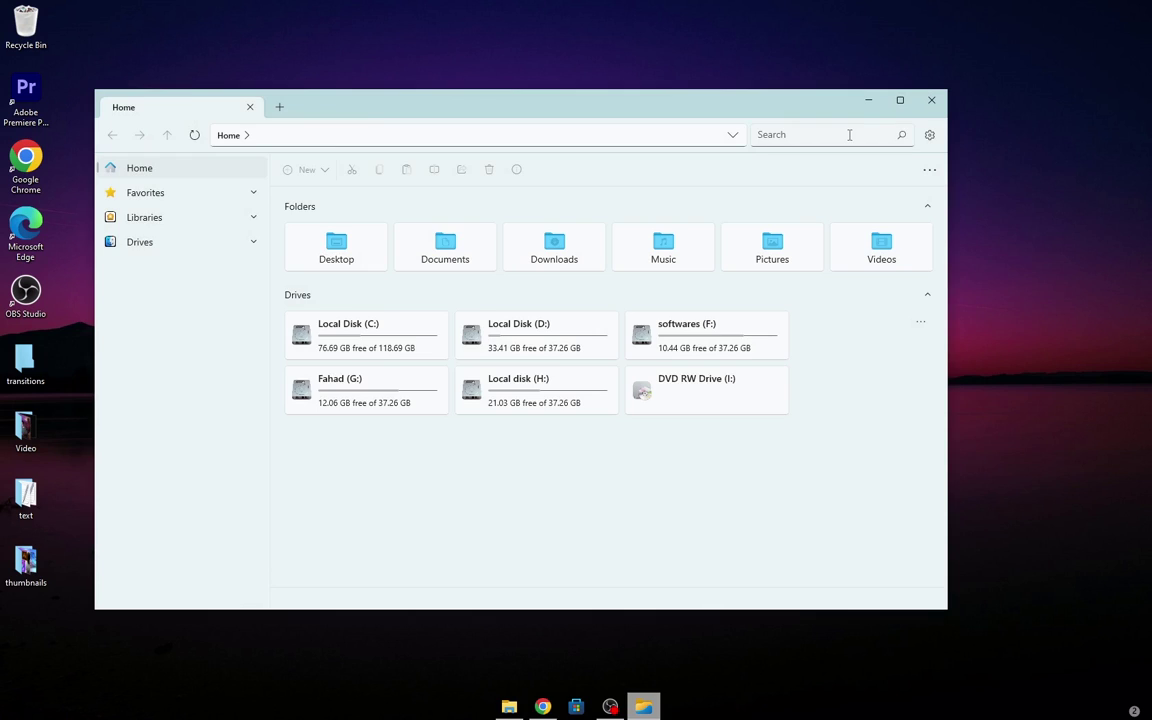
Pin Files to the taskbar and unpin File Explorer
right_click(643, 706)
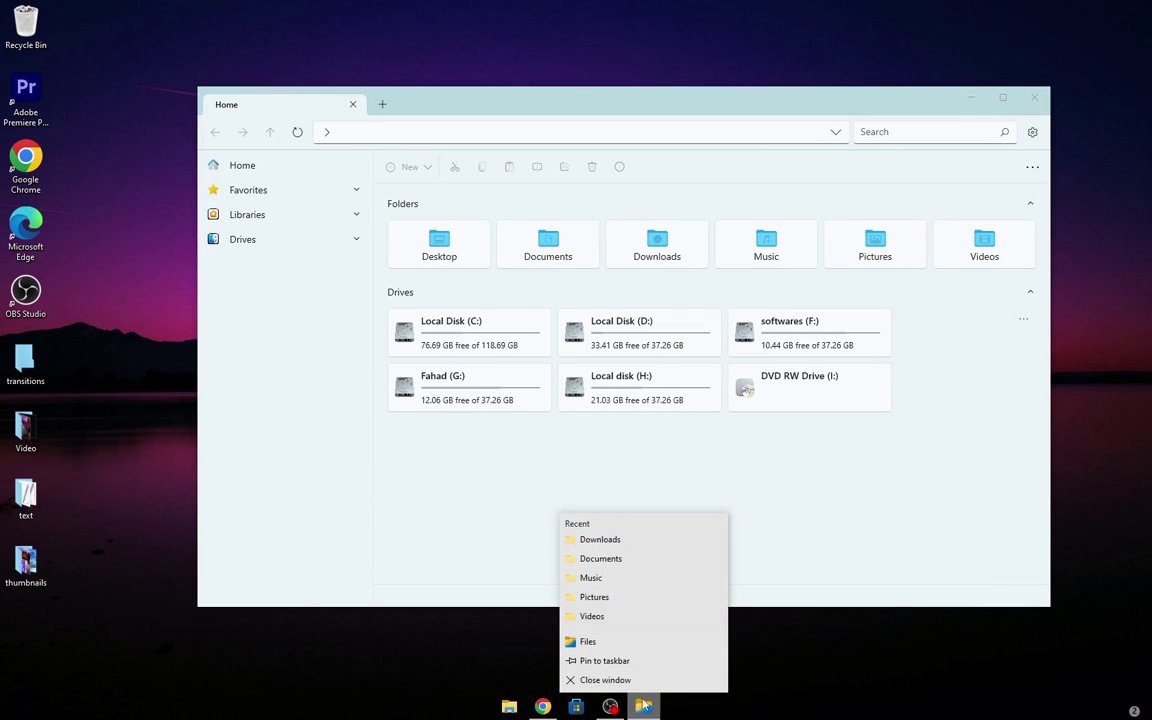
click(605, 661)
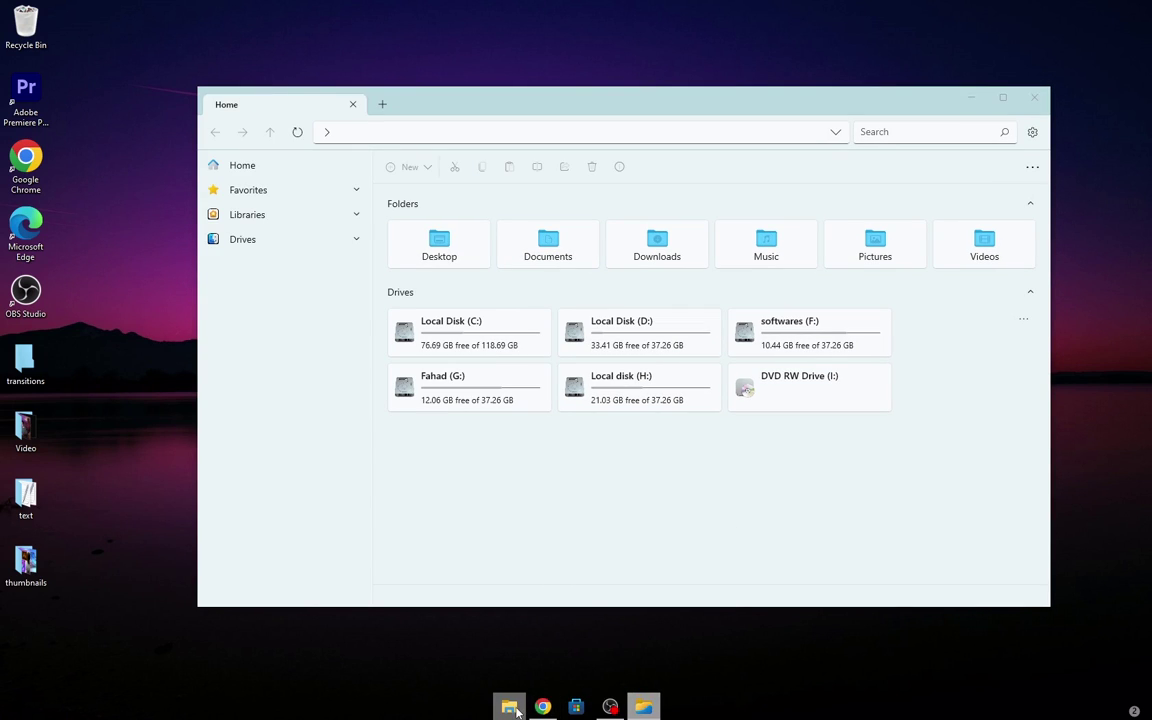
right_click(512, 707)
click(505, 680)
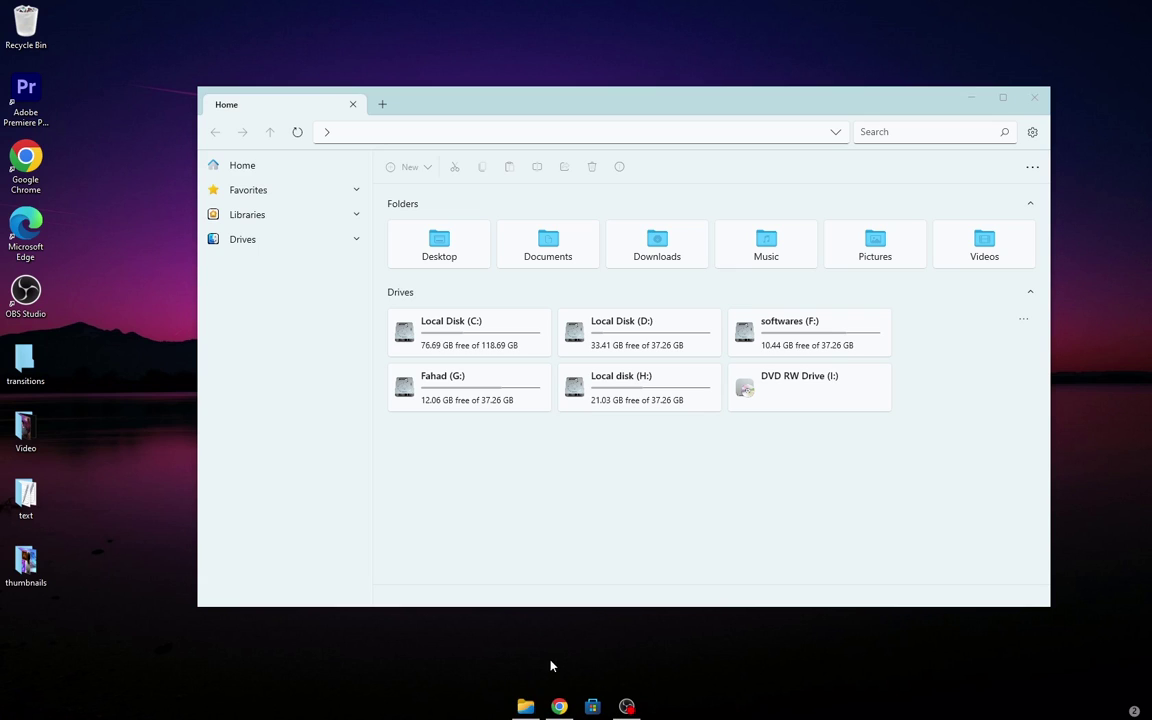
Expand the sidebar groups, browse Documents and Downloads, then close the Files window
click(337, 241)
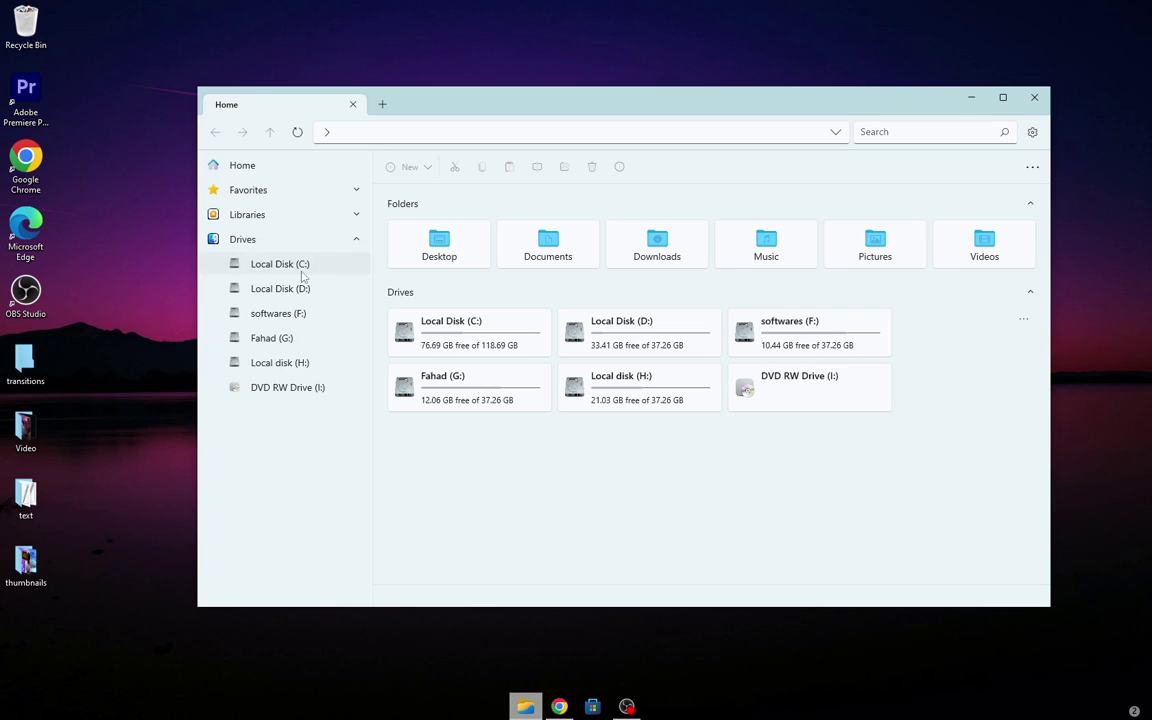
click(319, 218)
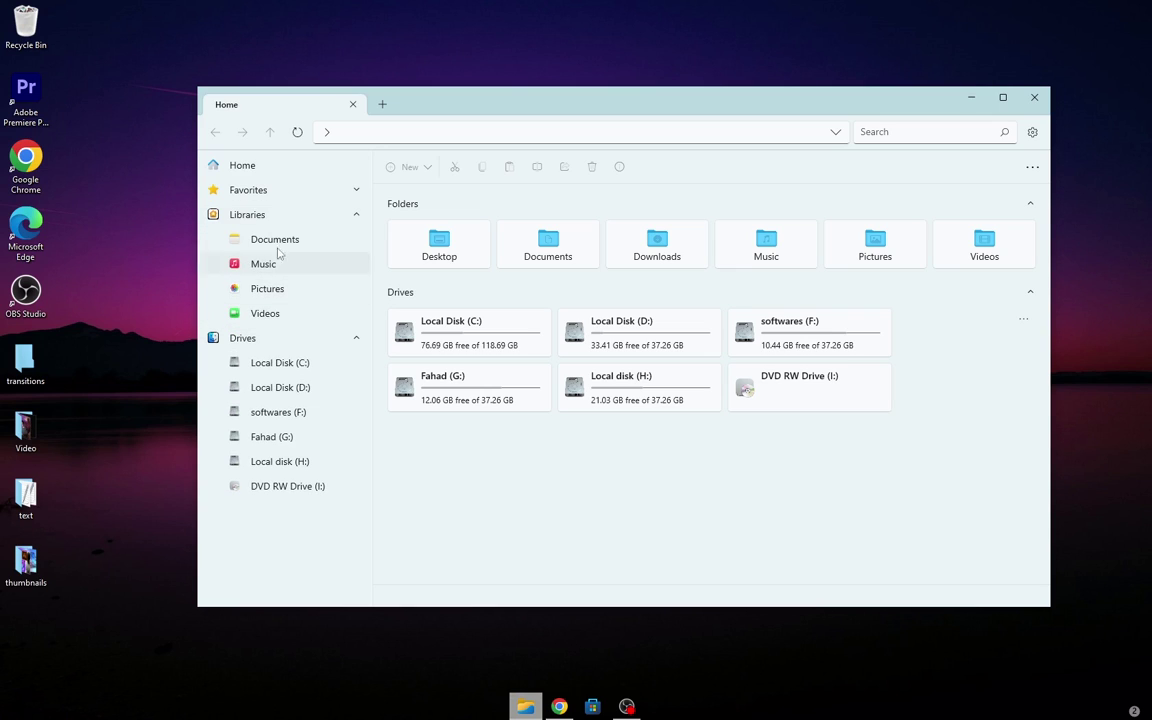
click(293, 192)
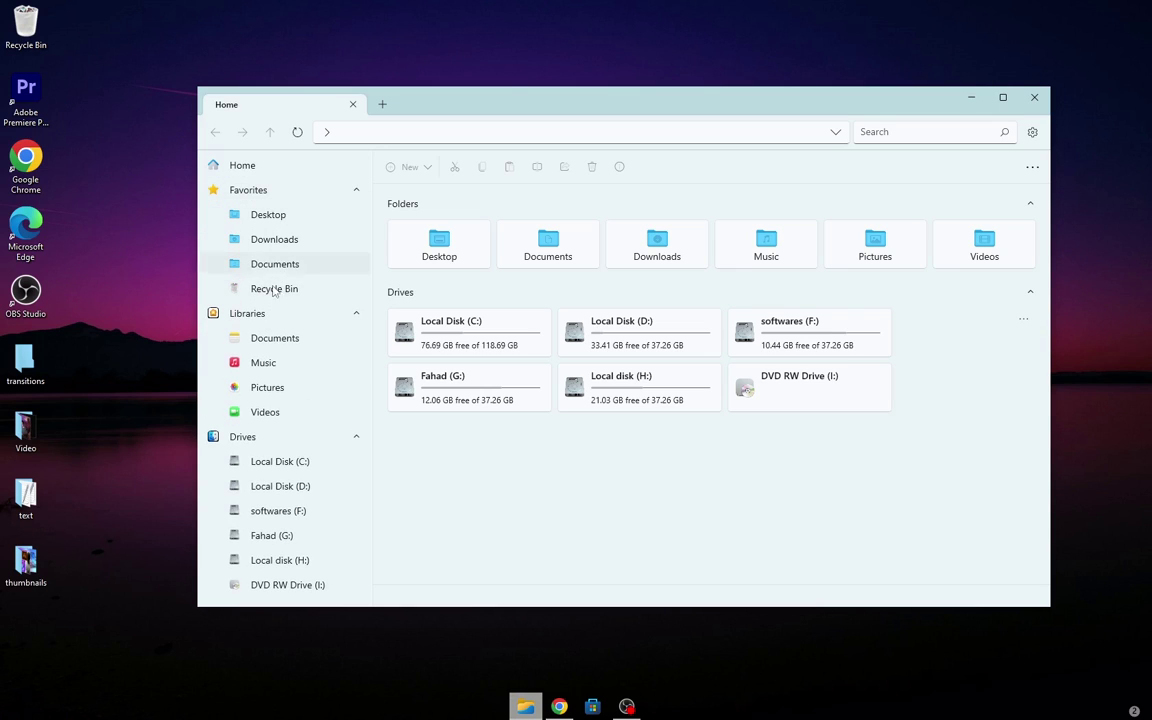
click(270, 342)
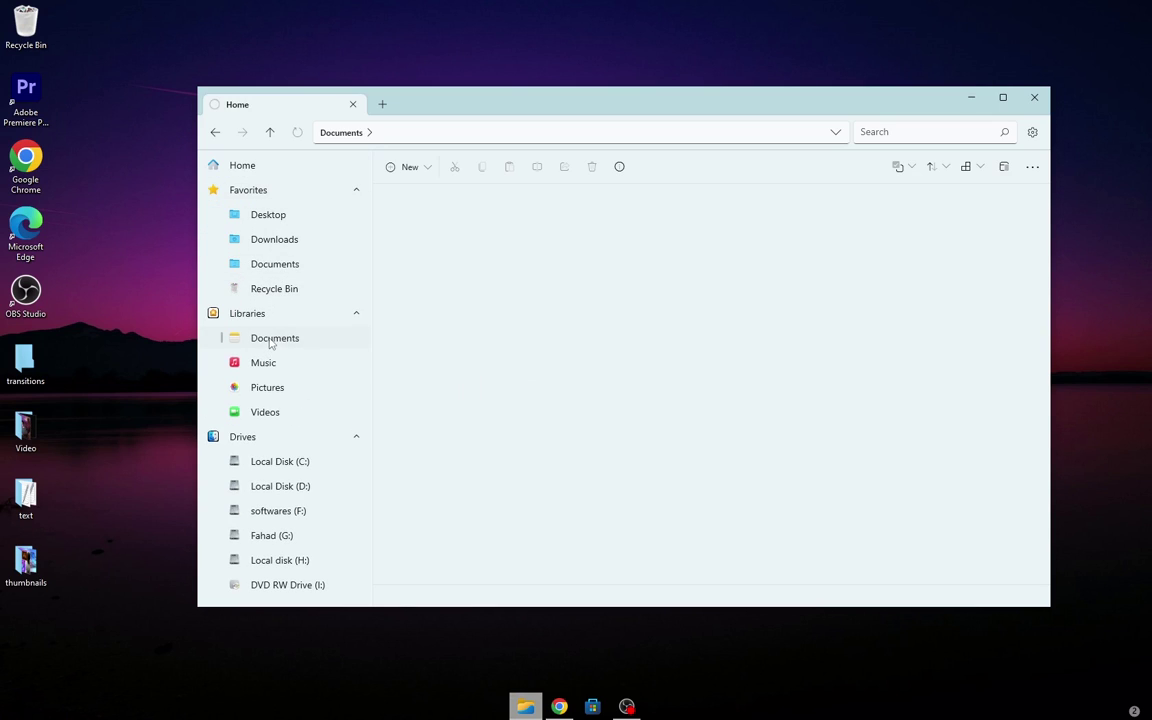
click(276, 241)
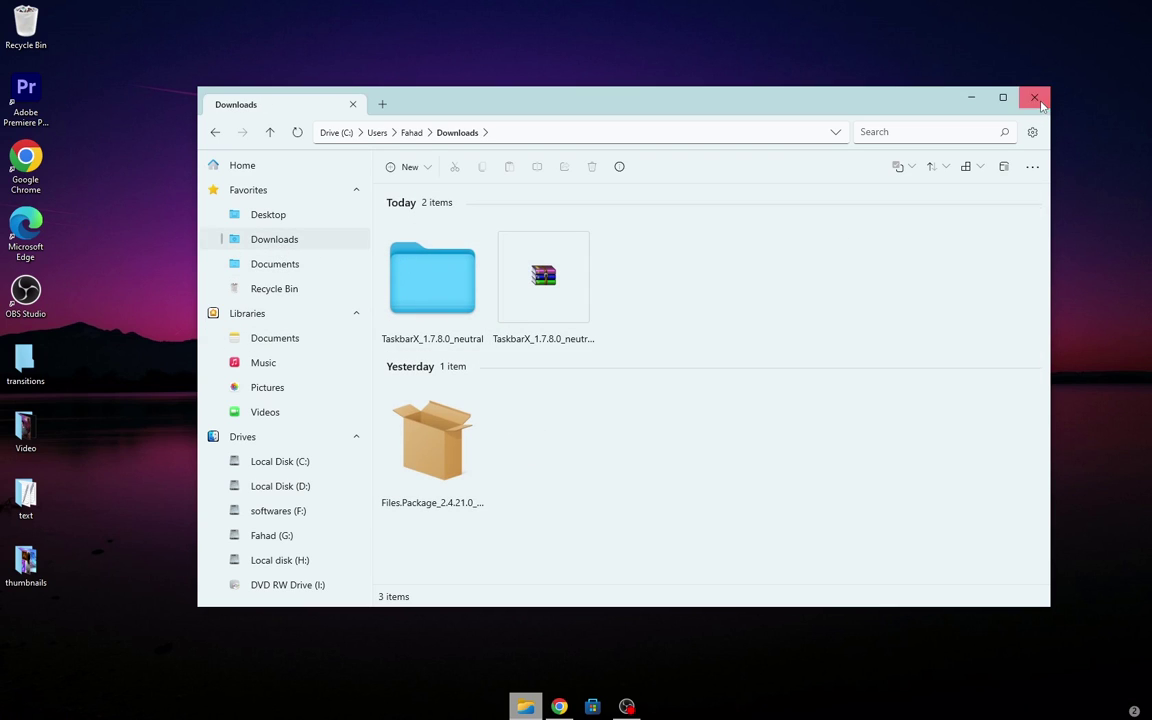
click(1034, 97)
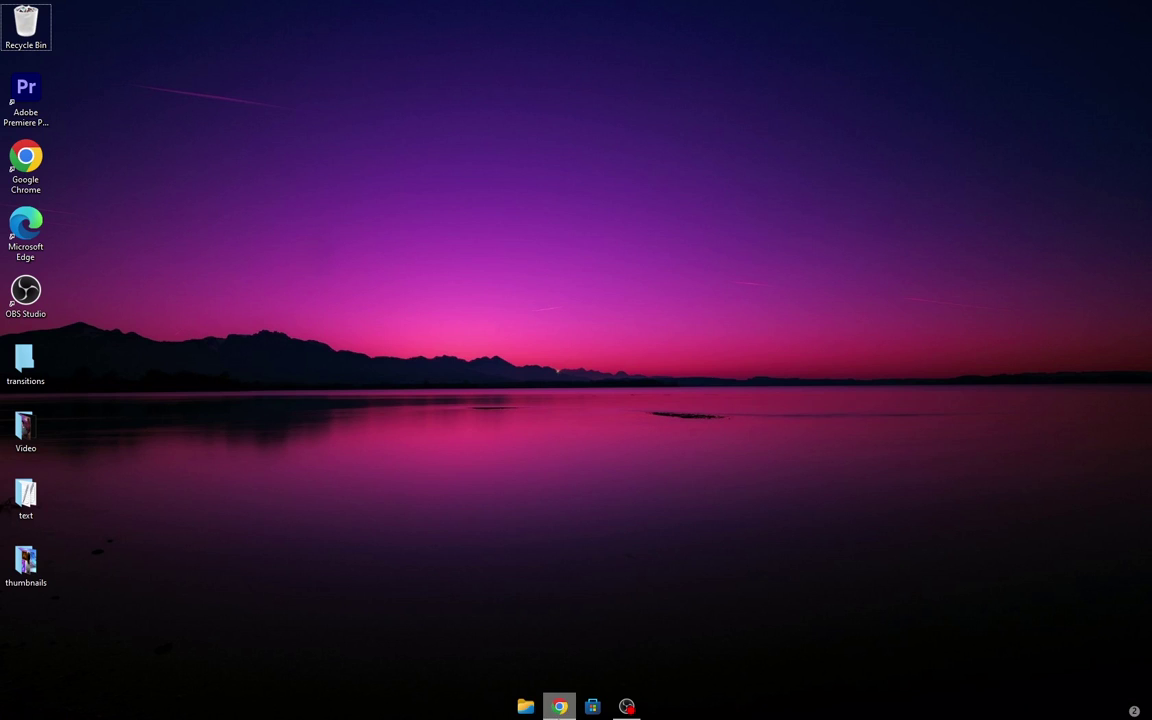
Download the 2560x1440 Windows 11 wallpaper JPG from the HD Wallpapers tab in Chrome
click(559, 706)
click(403, 12)
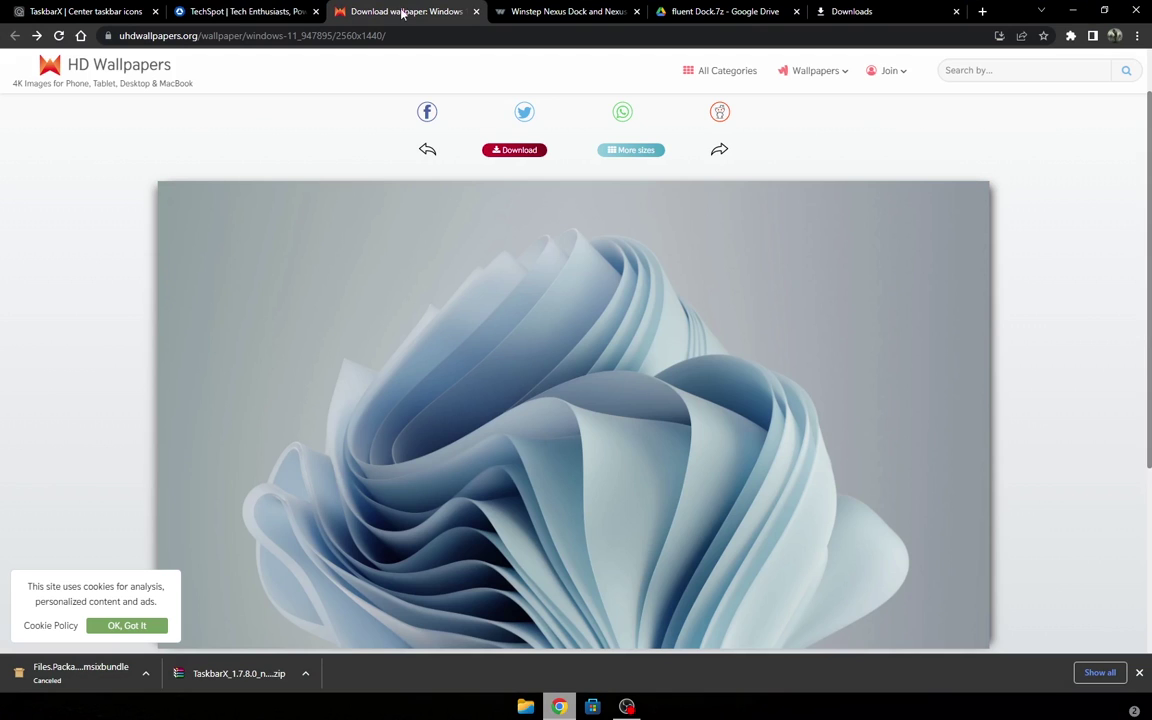
scroll(393, 260, down, 1)
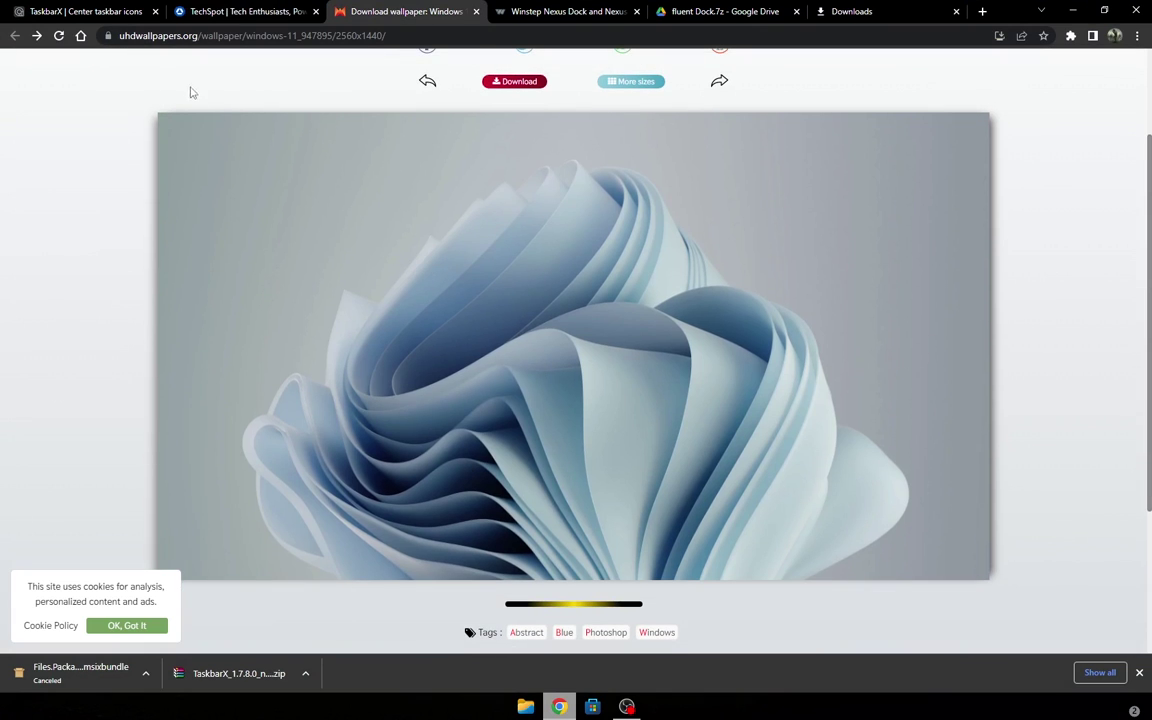
scroll(362, 134, up, 2)
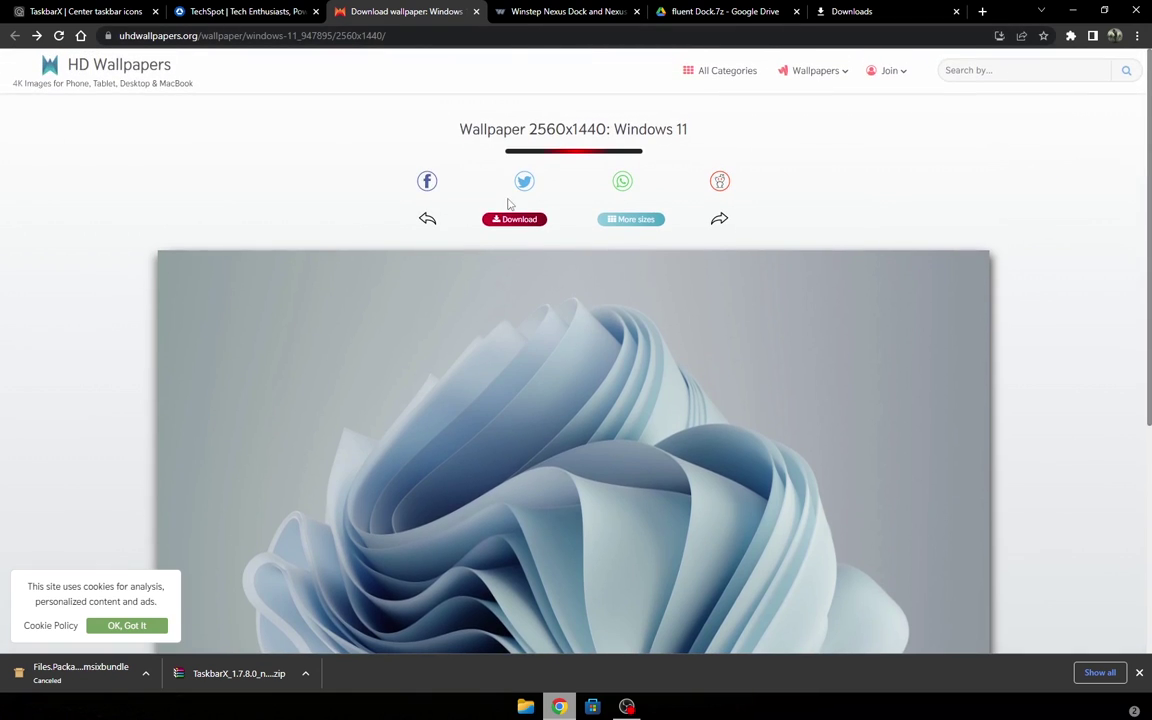
click(517, 222)
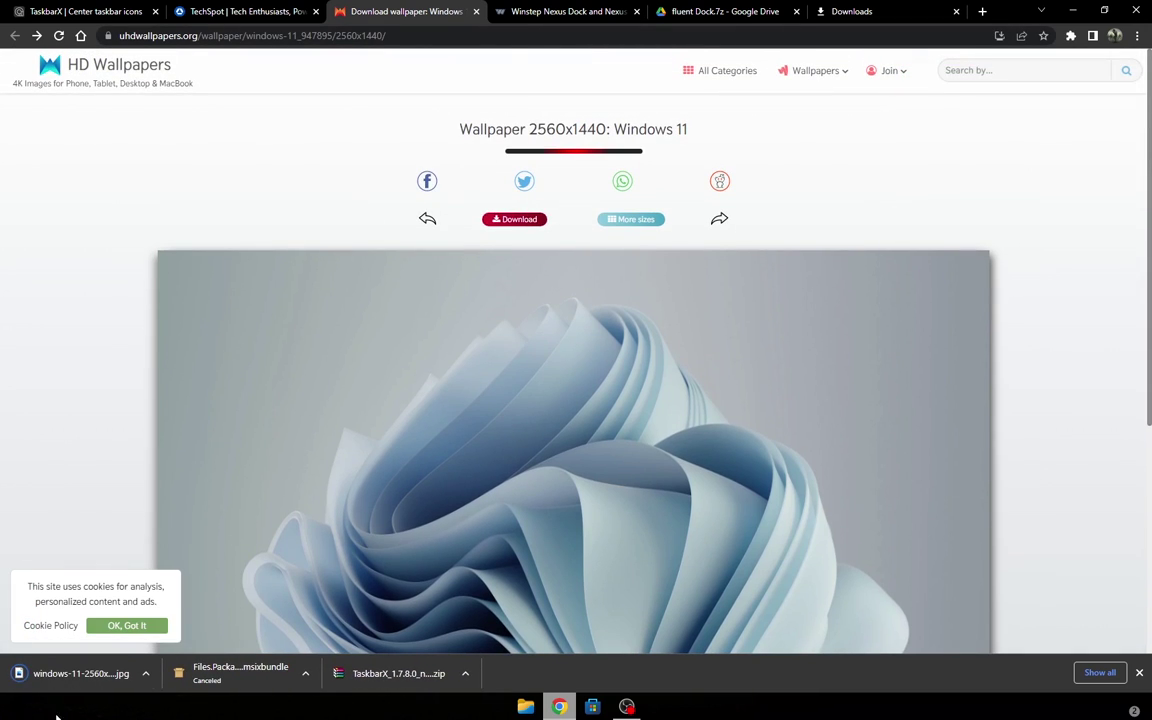
click(147, 675)
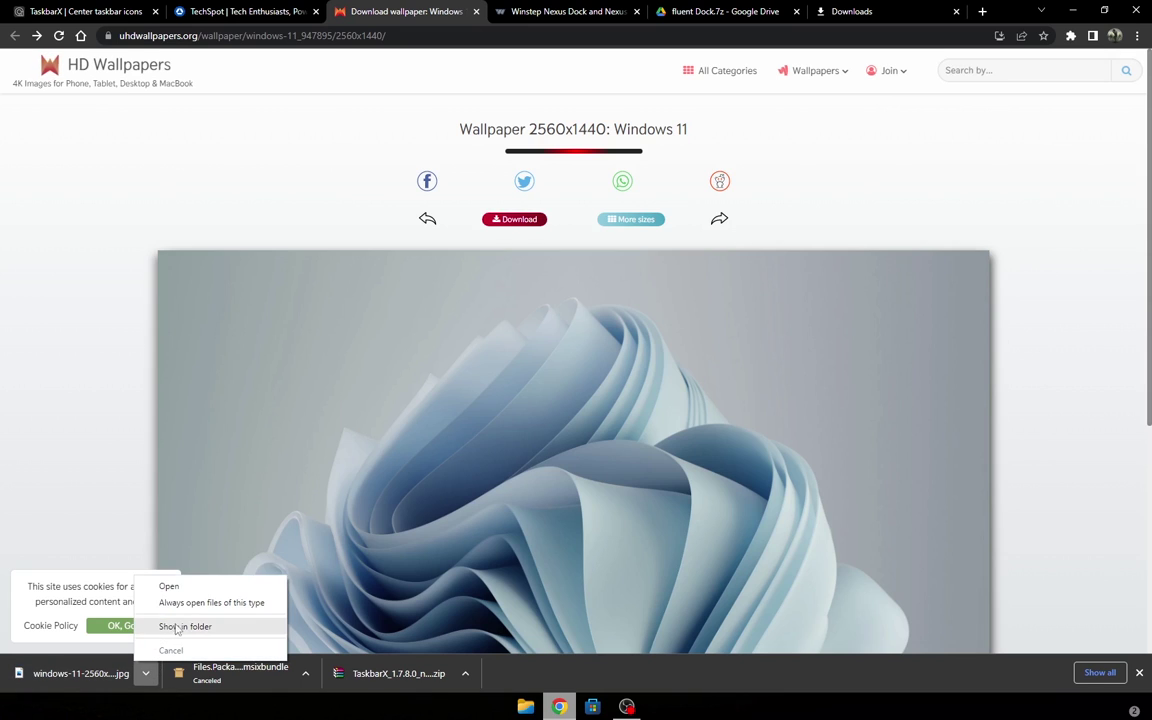
Set windows-11-2560x1440_947895-mm-90.jpg as the desktop background from Photos, then minimize Photos
click(195, 586)
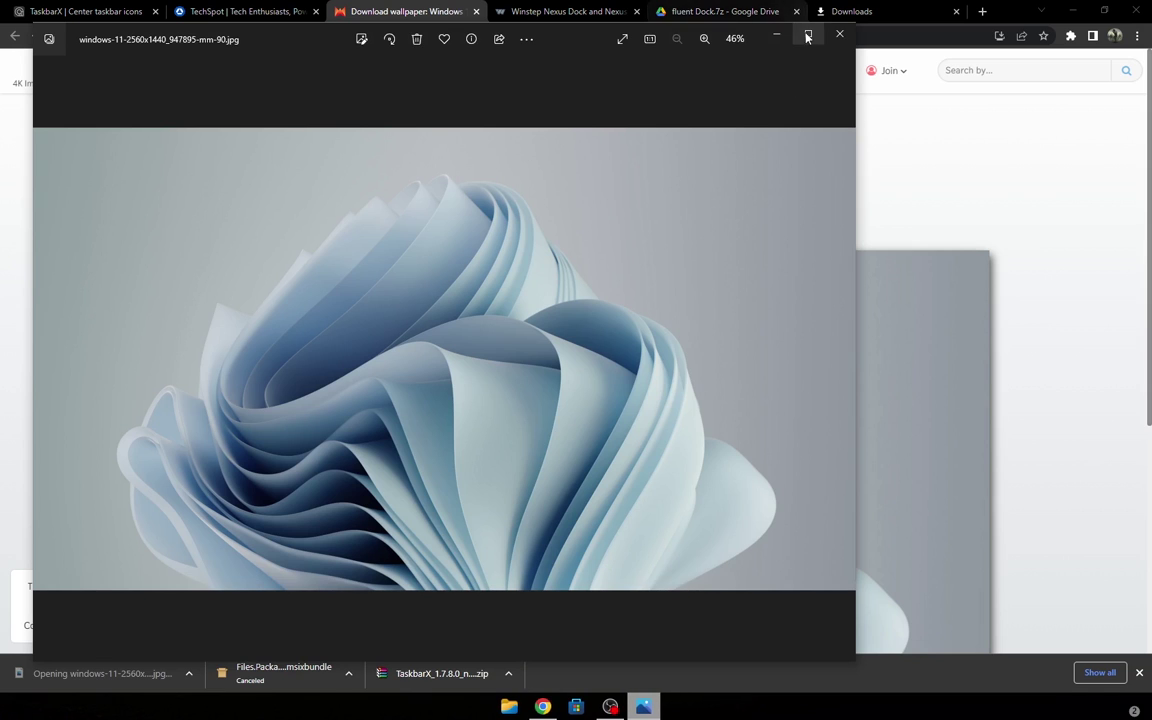
click(806, 33)
right_click(515, 240)
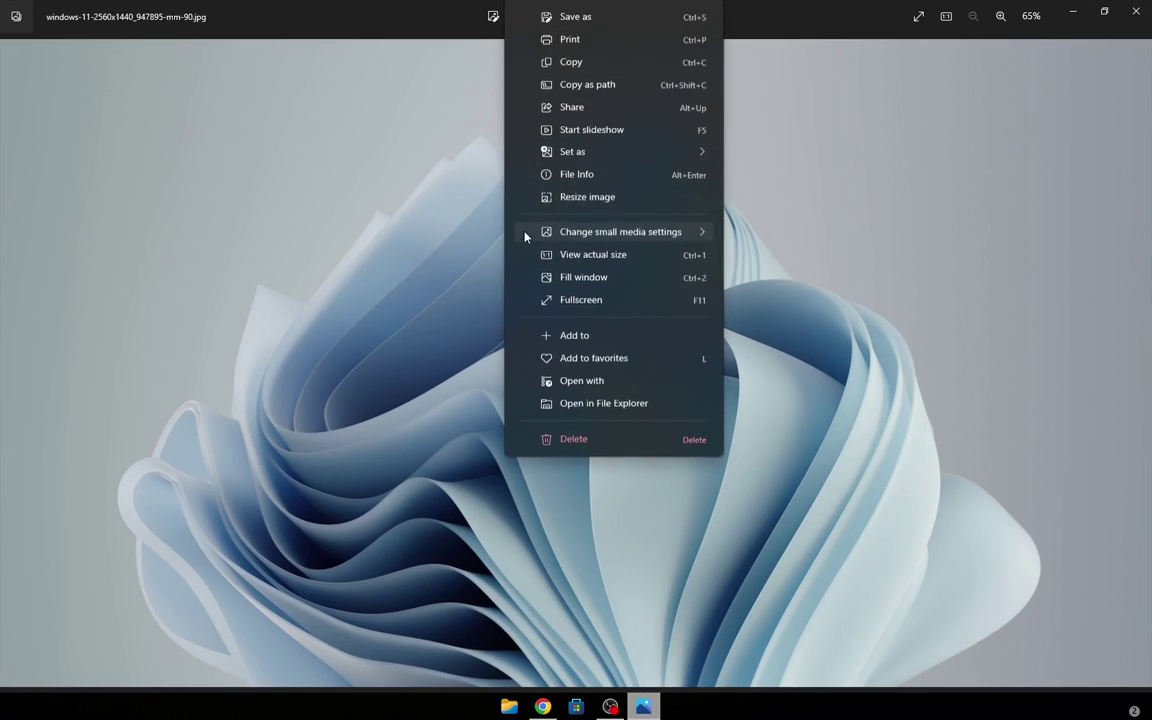
mouse_move(641, 160)
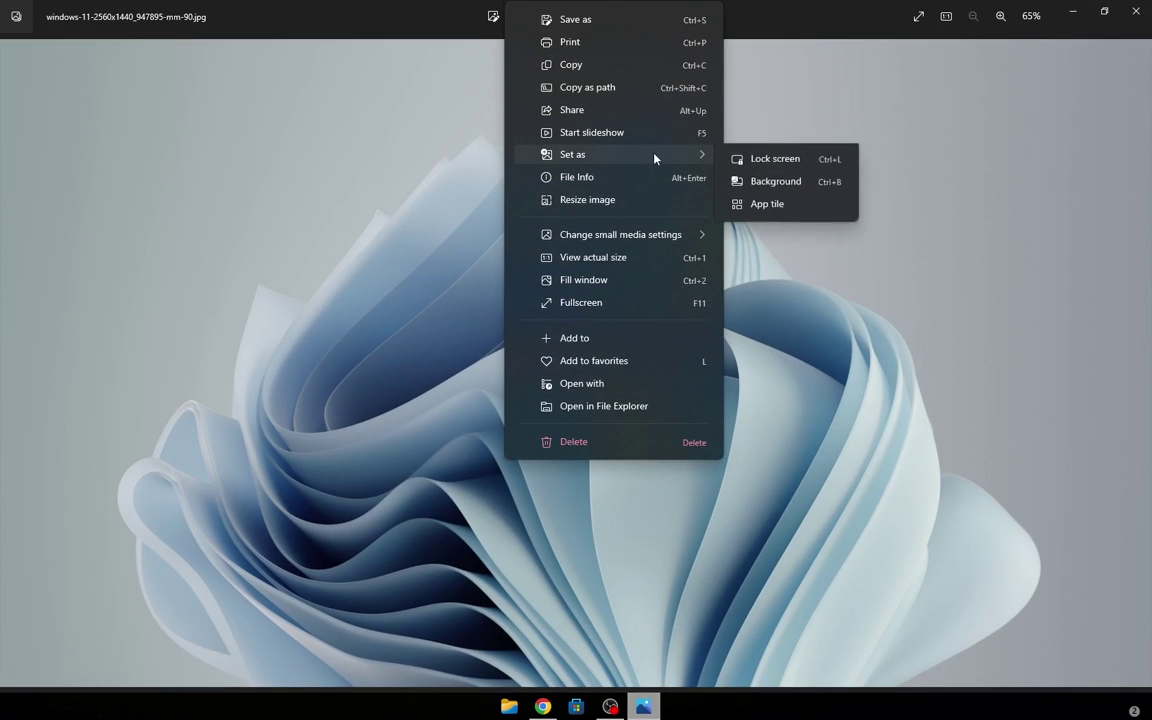
click(752, 184)
click(1072, 11)
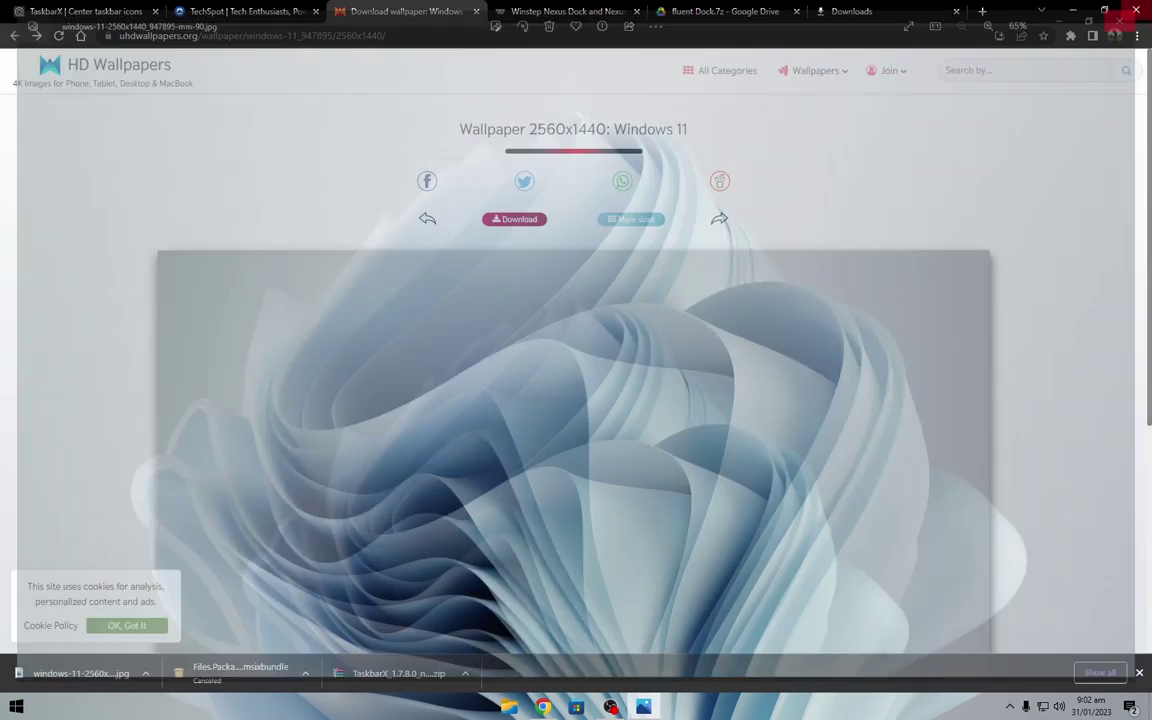
Minimize Chrome and uncheck View > Show desktop icons so only the bloom wallpaper shows
click(1072, 11)
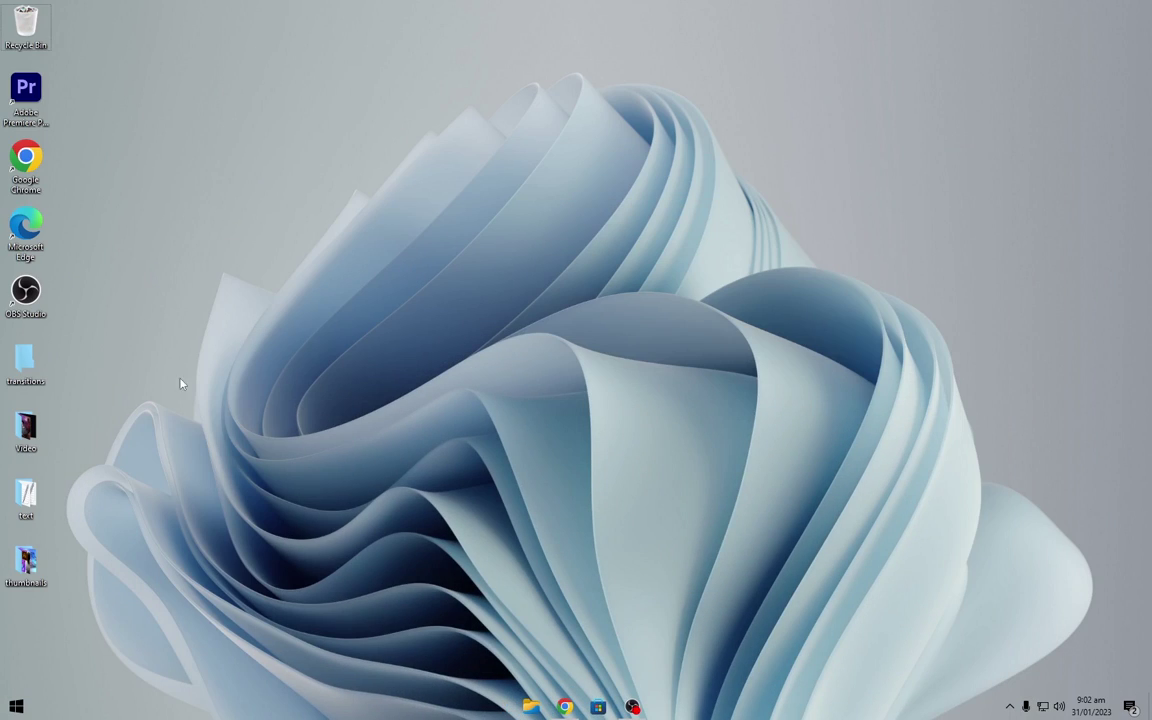
right_click(139, 232)
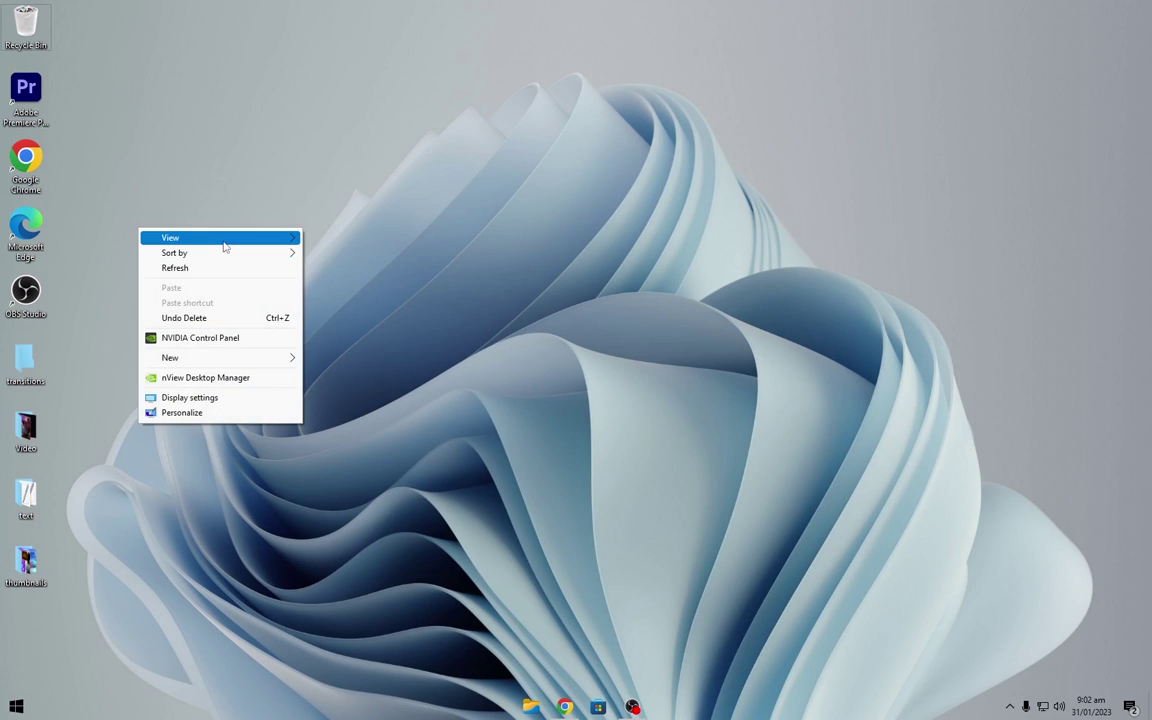
mouse_move(231, 240)
click(360, 322)
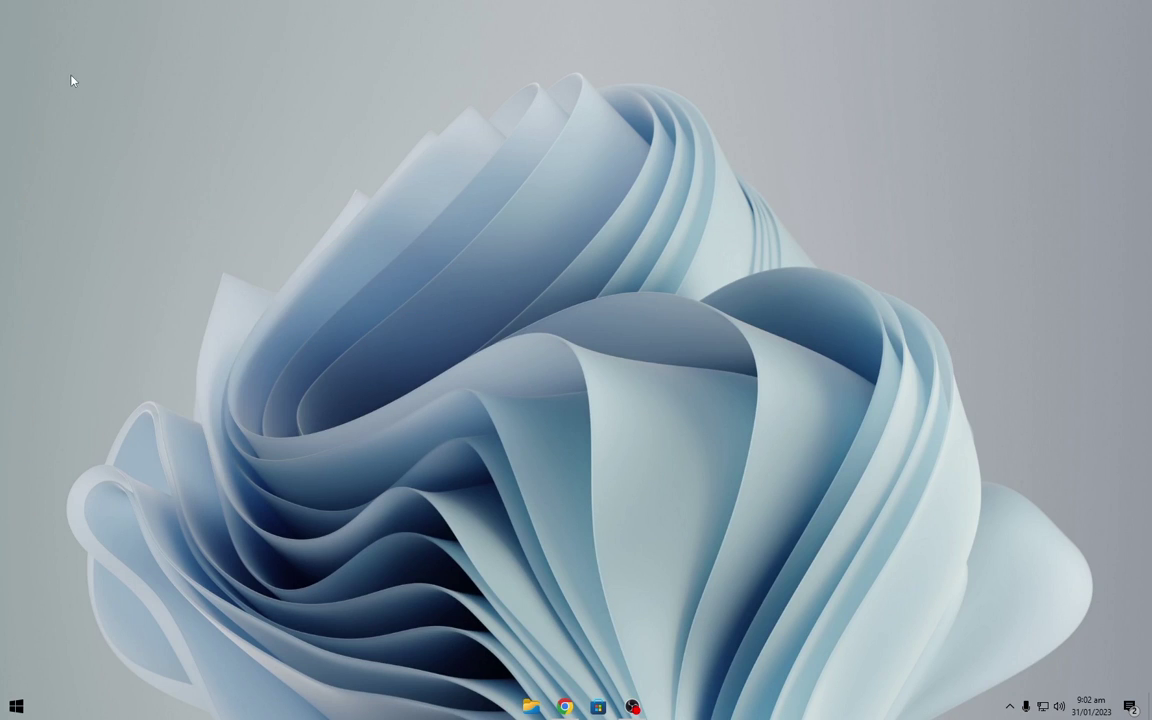
Download the free Winstep Nexus dock from the Winstep page in Chrome
click(561, 706)
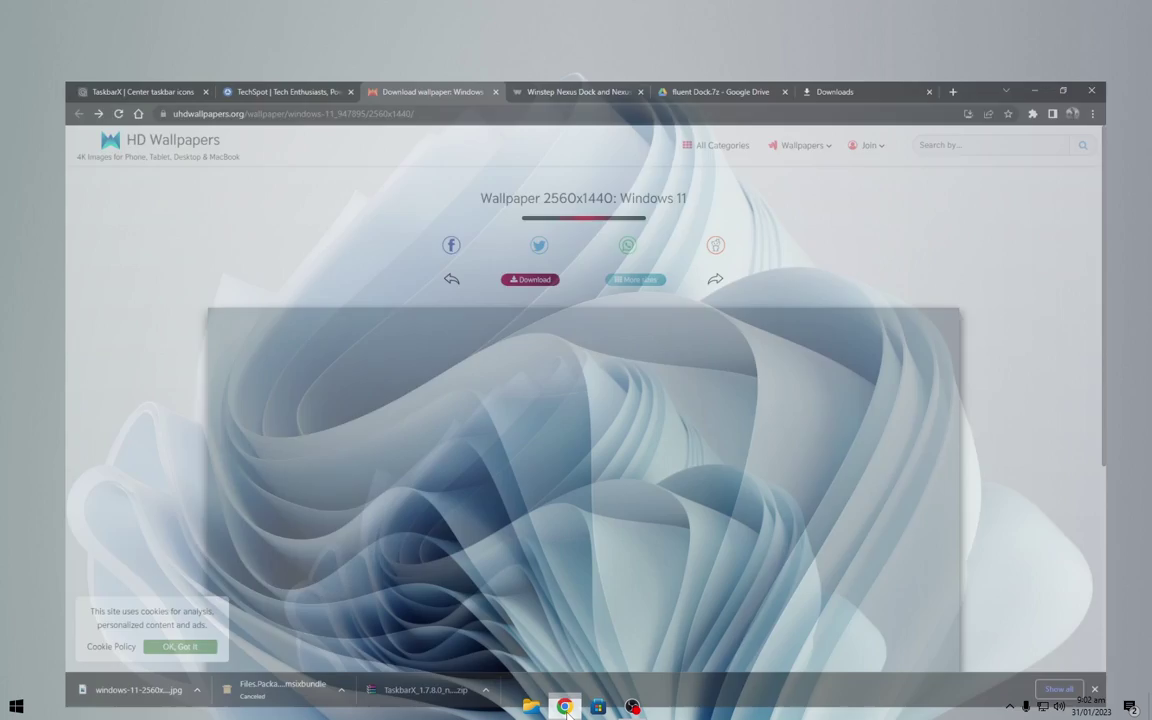
click(540, 11)
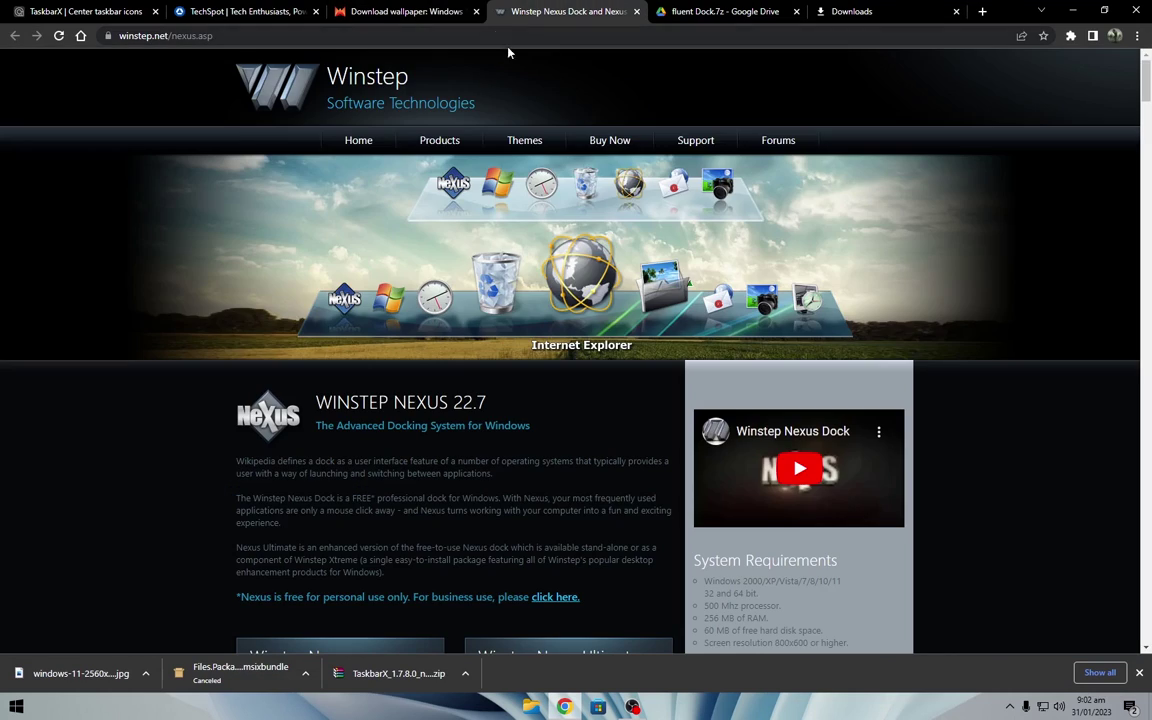
scroll(372, 392, down, 5)
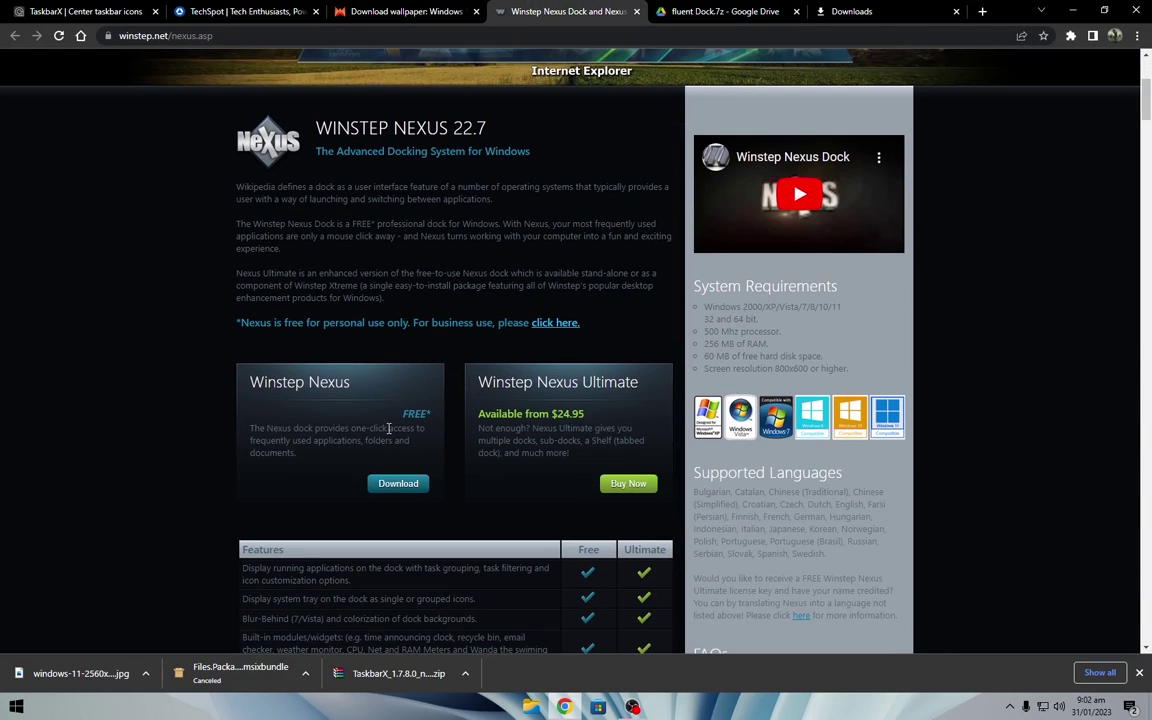
click(411, 489)
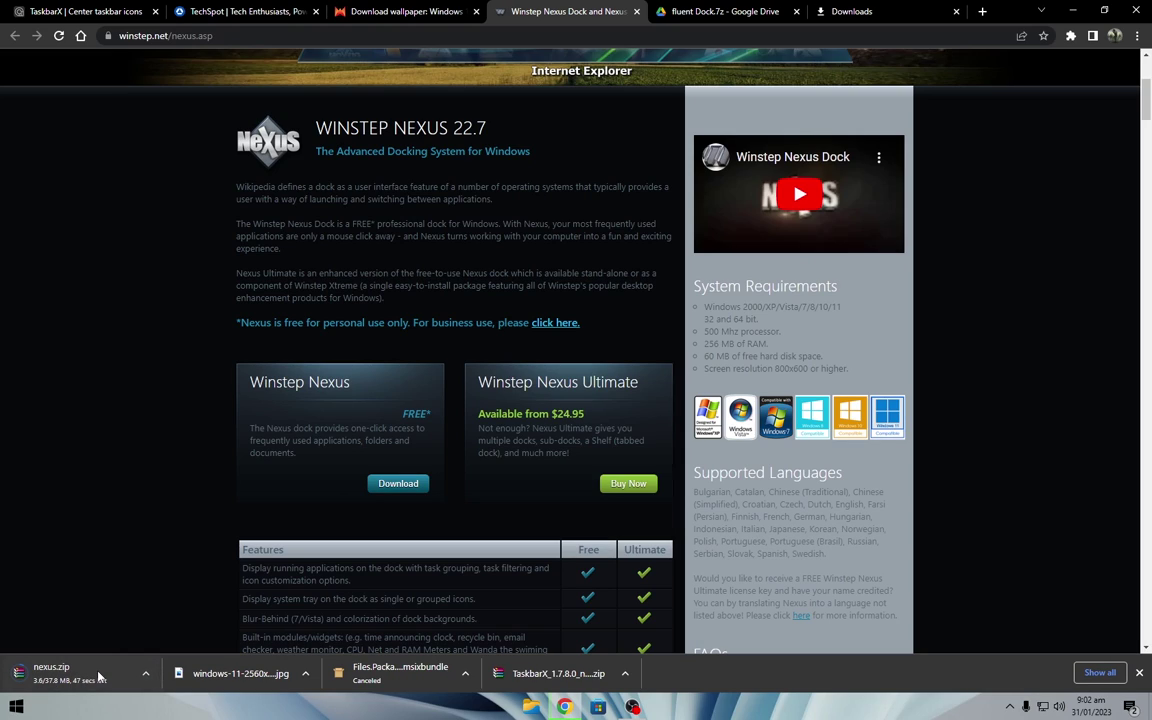
Download fluent Dock.7z from Google Drive and show nexus.zip in its folder
click(706, 9)
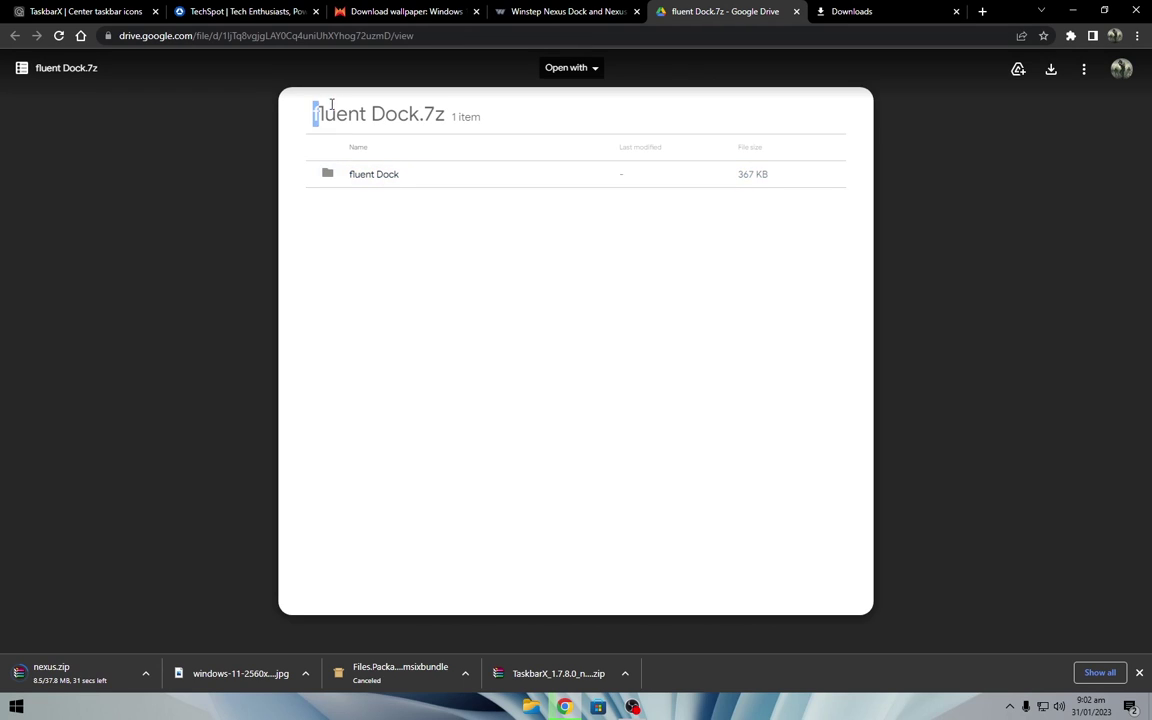
drag(331, 103, 489, 117)
click(907, 143)
click(1051, 78)
click(305, 673)
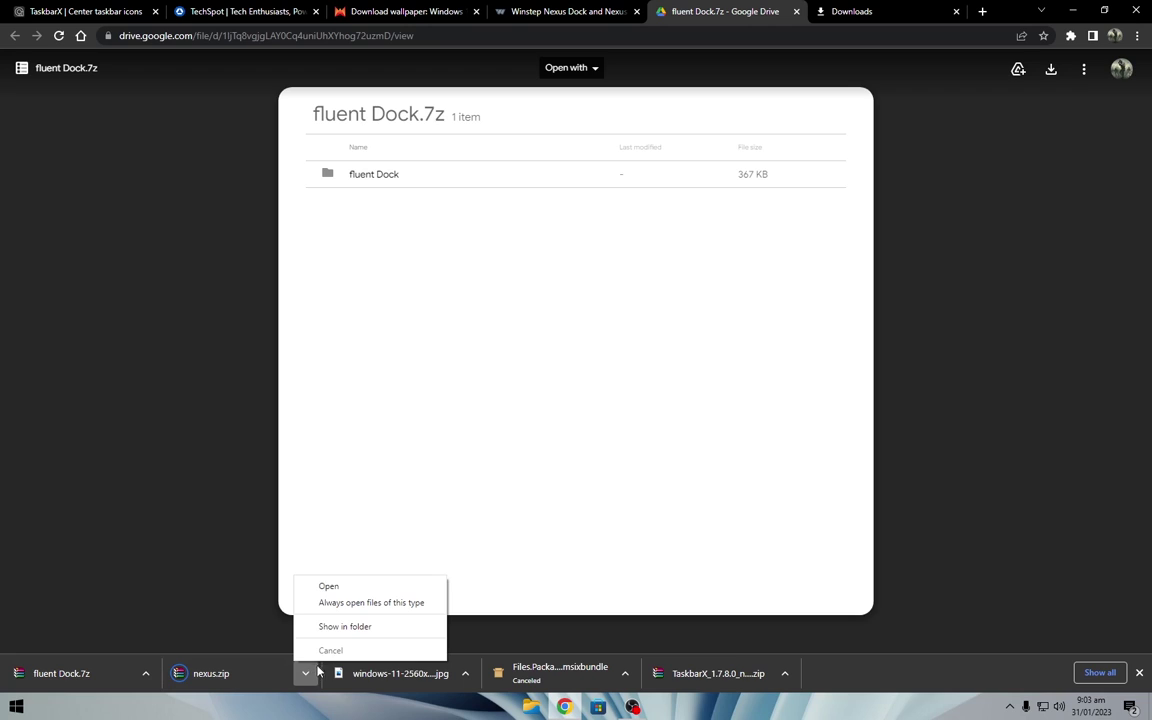
click(337, 626)
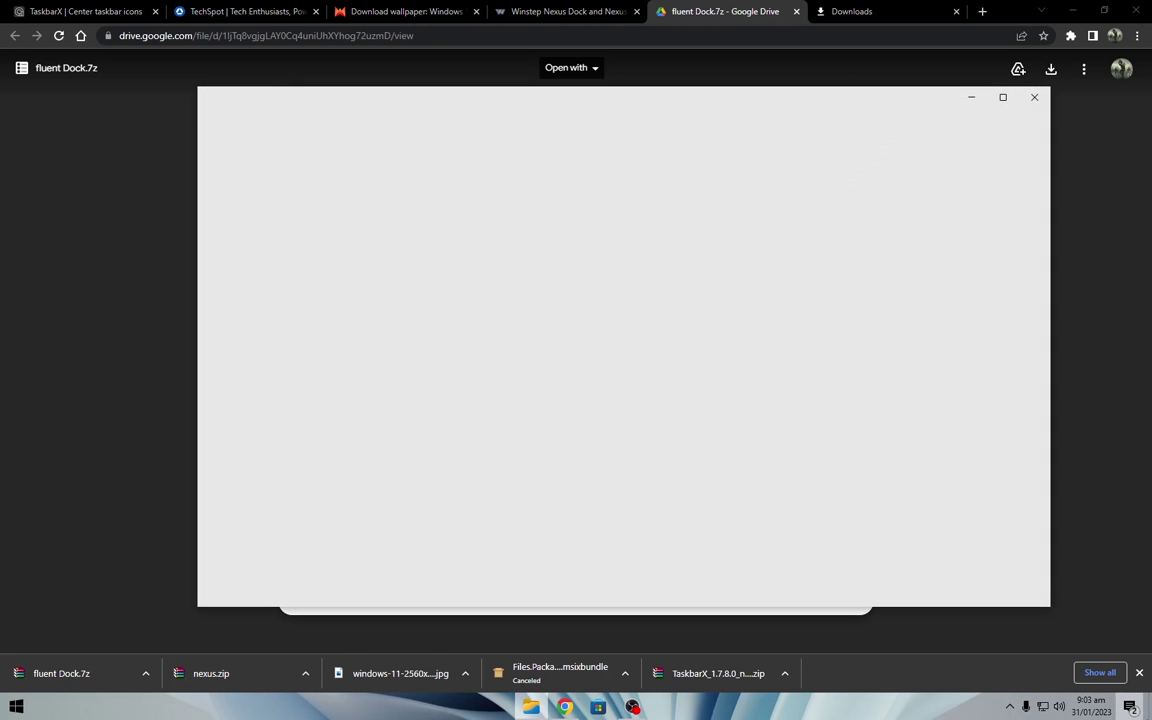
Extract fluent Dock.7z and nexus.zip in place in the Downloads folder using Files
key(super+d)
key(super+a)
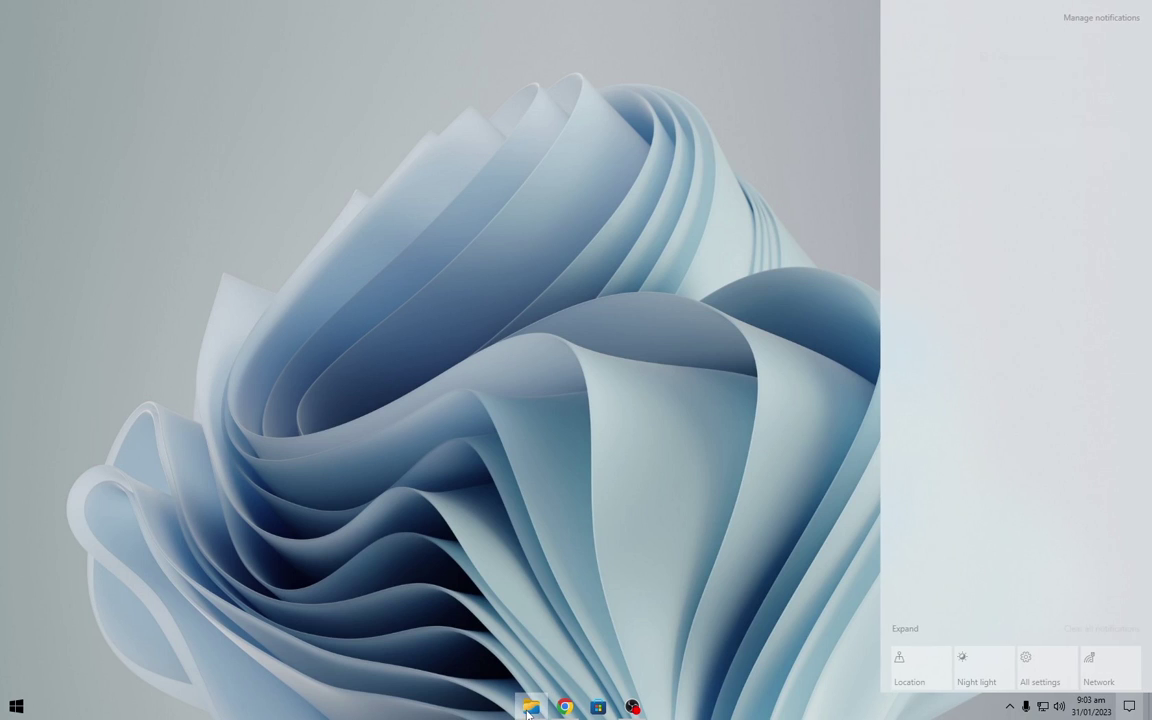
key(super+a)
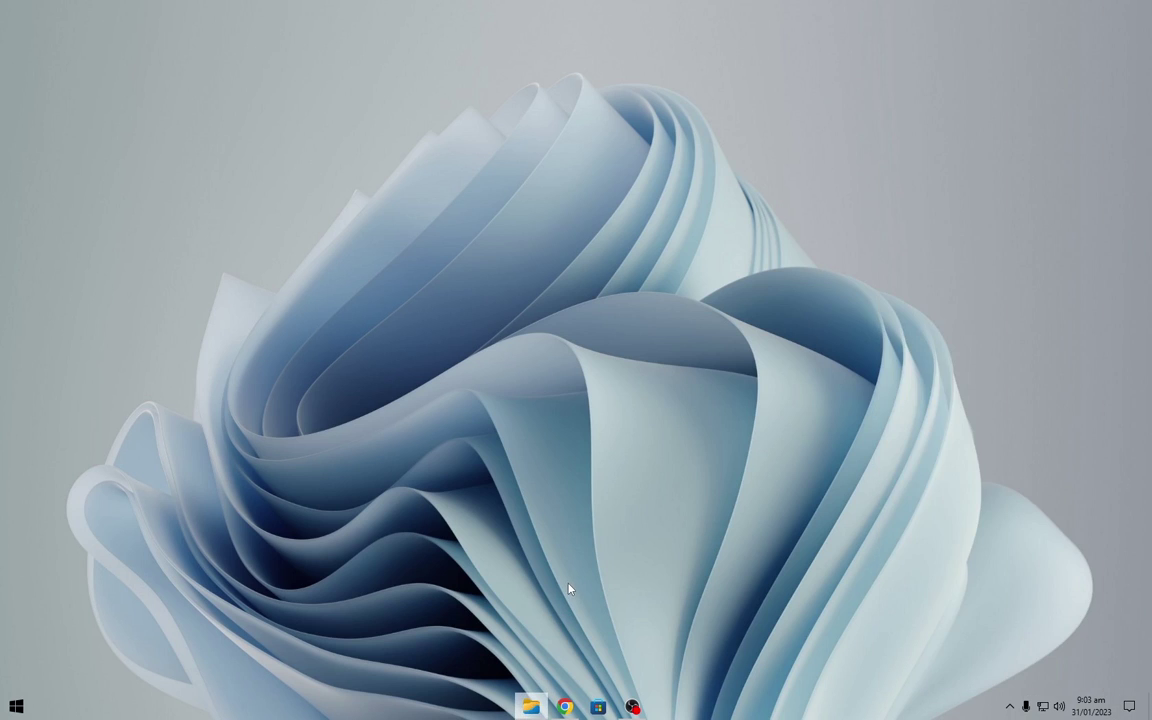
click(530, 707)
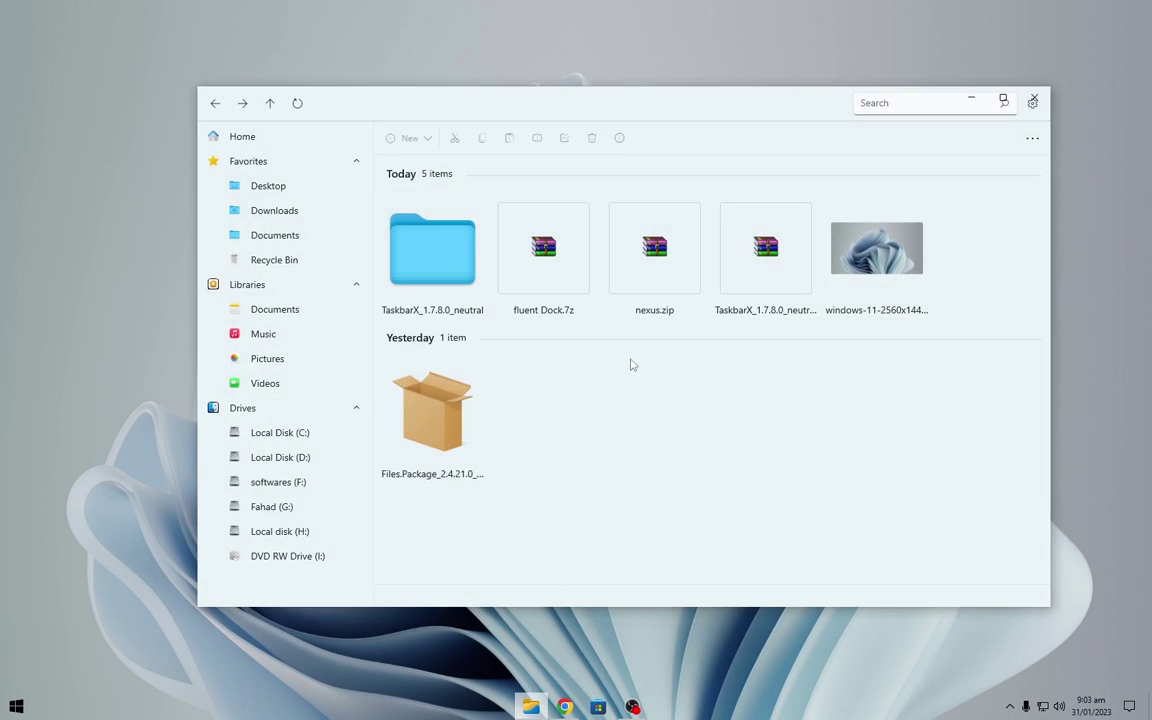
drag(685, 391, 550, 270)
right_click(549, 268)
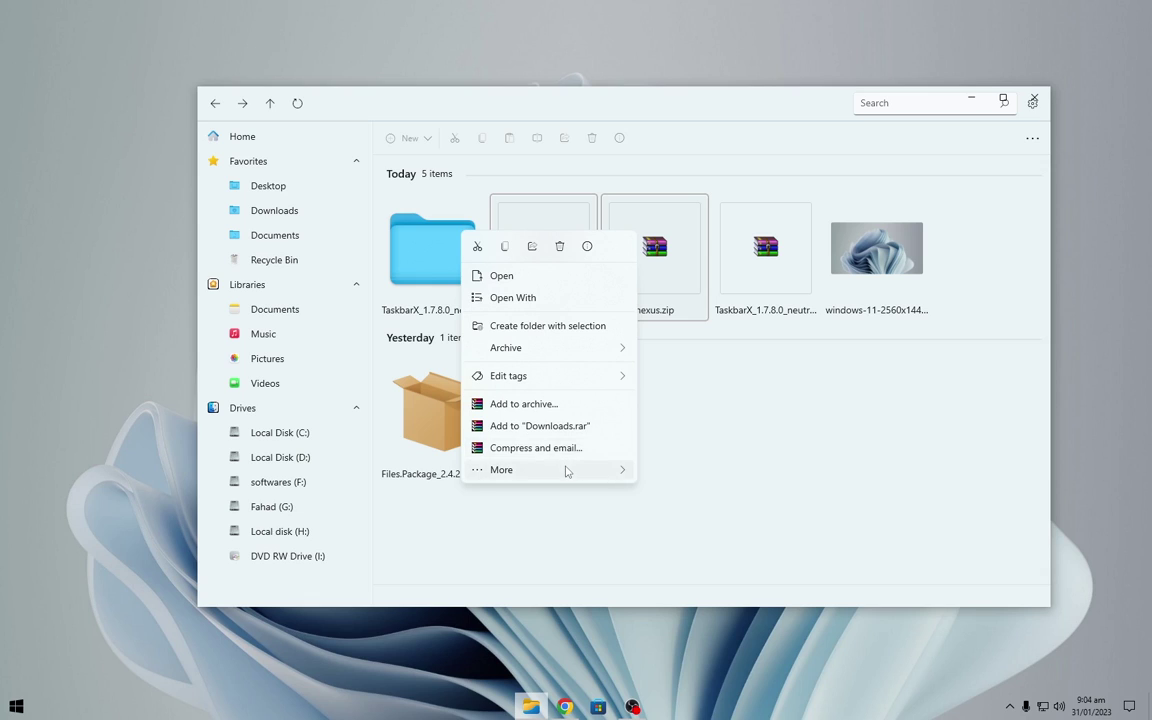
mouse_move(612, 469)
click(677, 516)
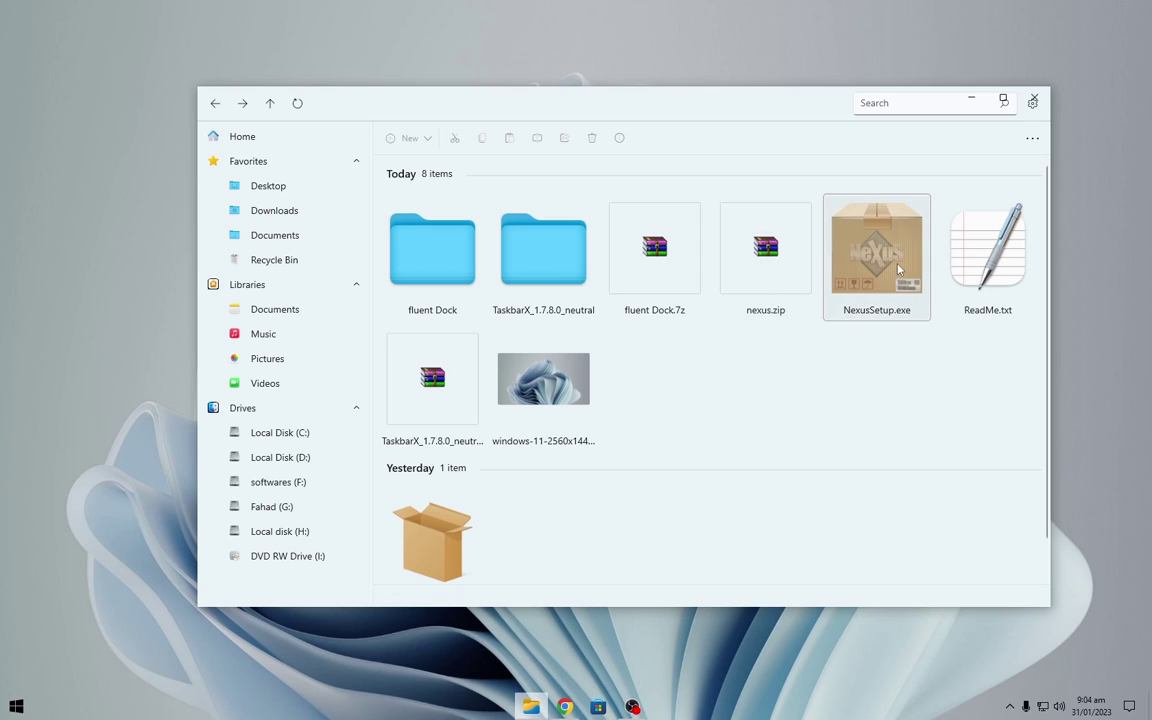
Install Winstep Nexus 22.7 as administrator with default location and Winstep folder, launching the dock
right_click(898, 268)
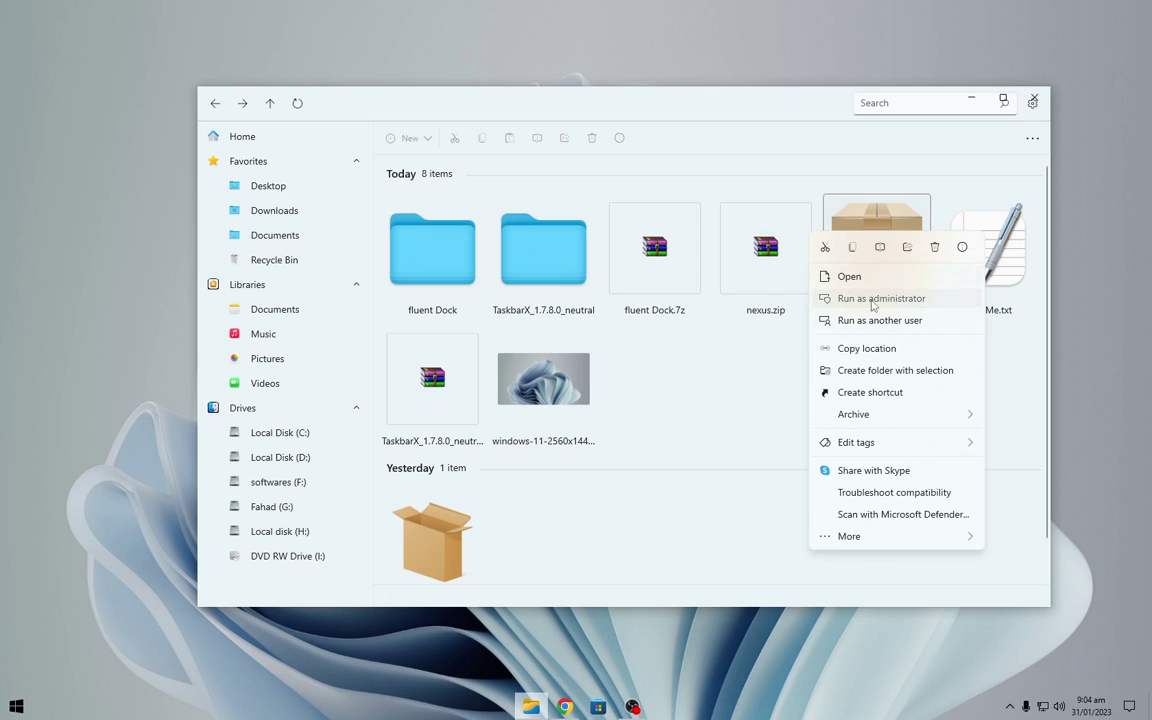
click(878, 299)
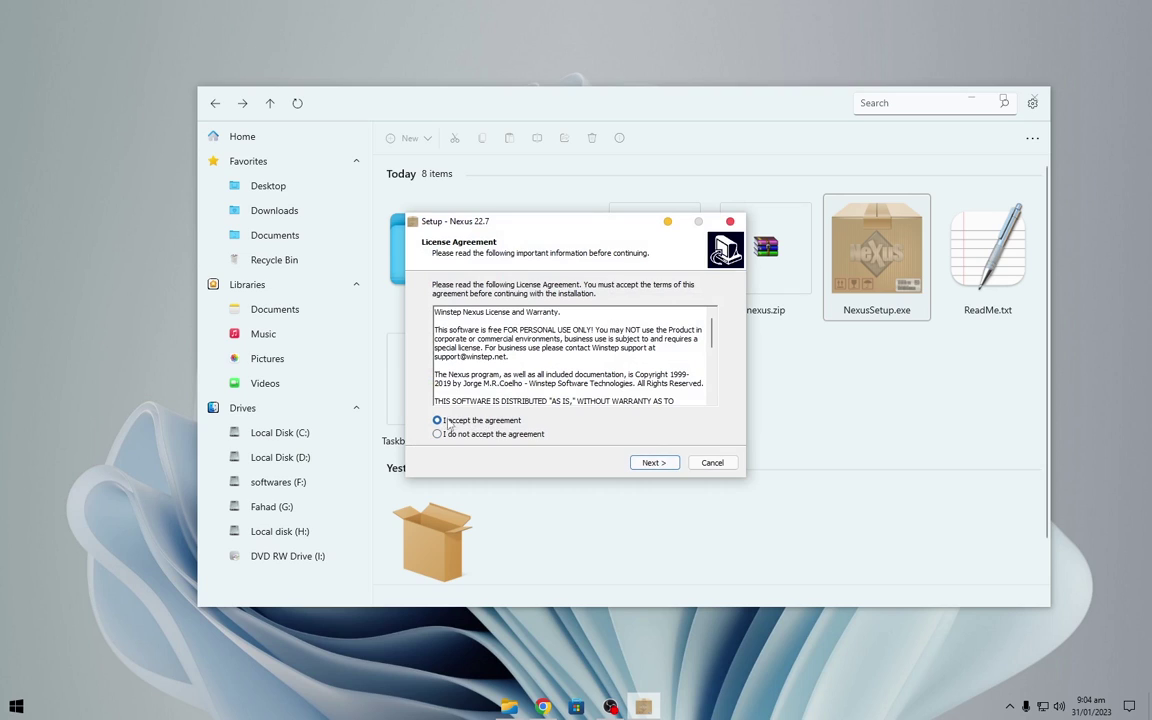
click(652, 462)
click(656, 463)
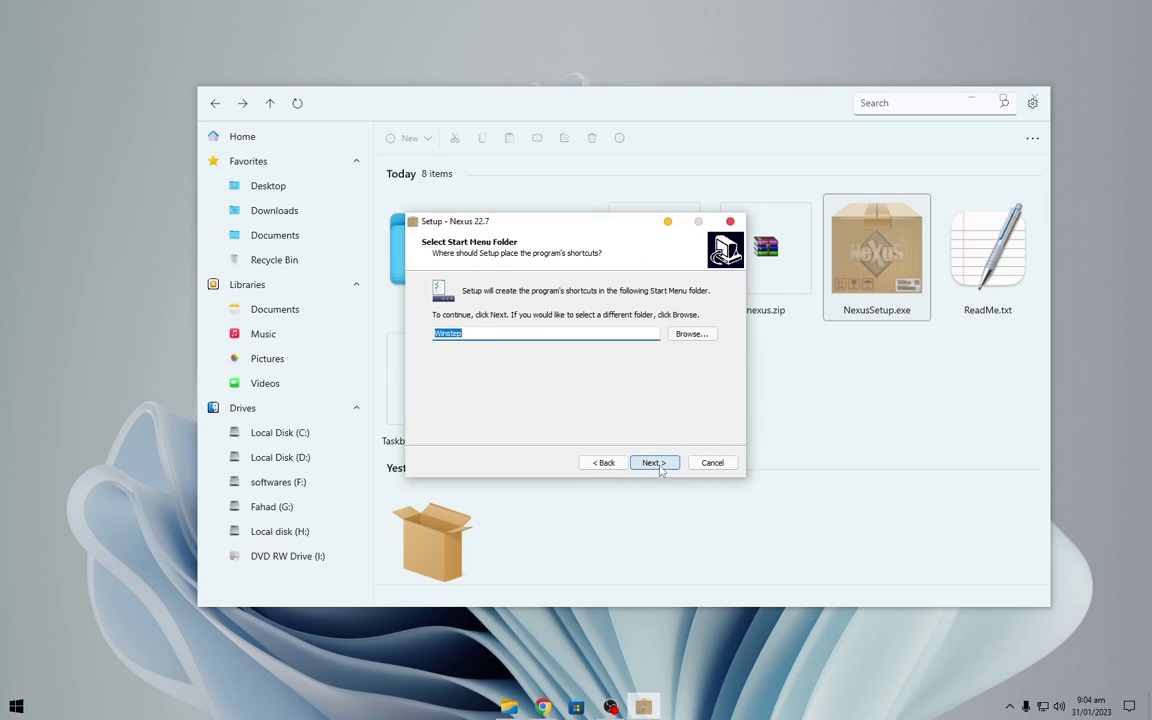
click(656, 463)
click(656, 463)
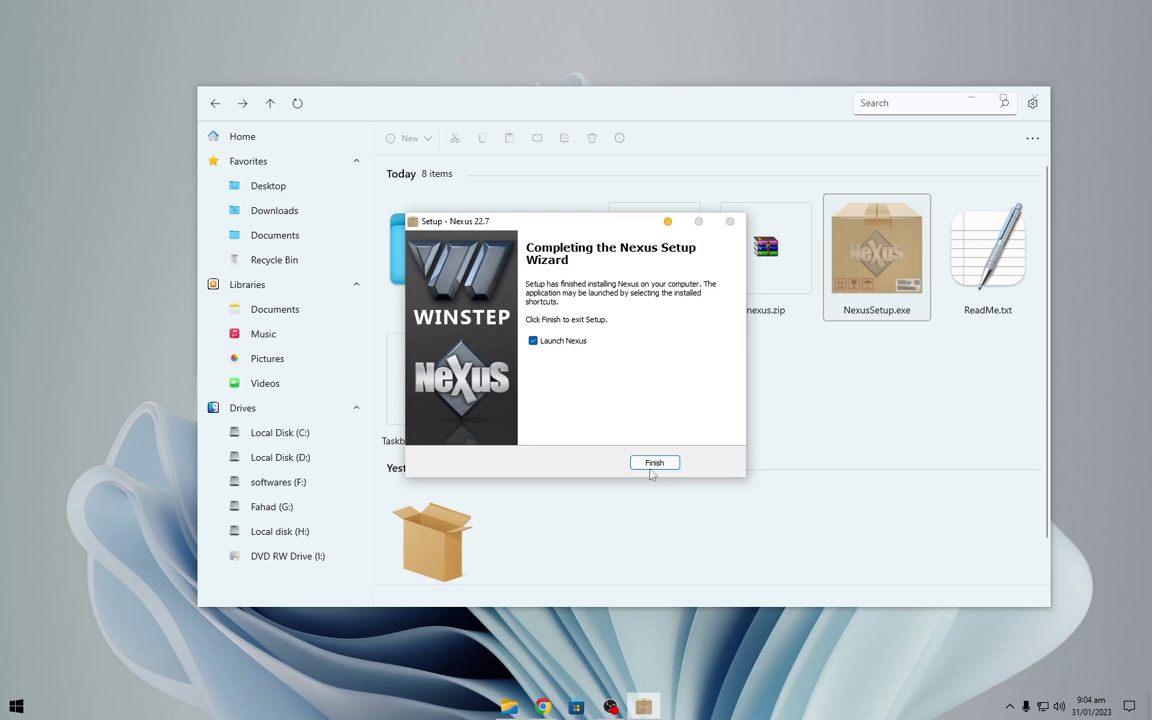
click(655, 463)
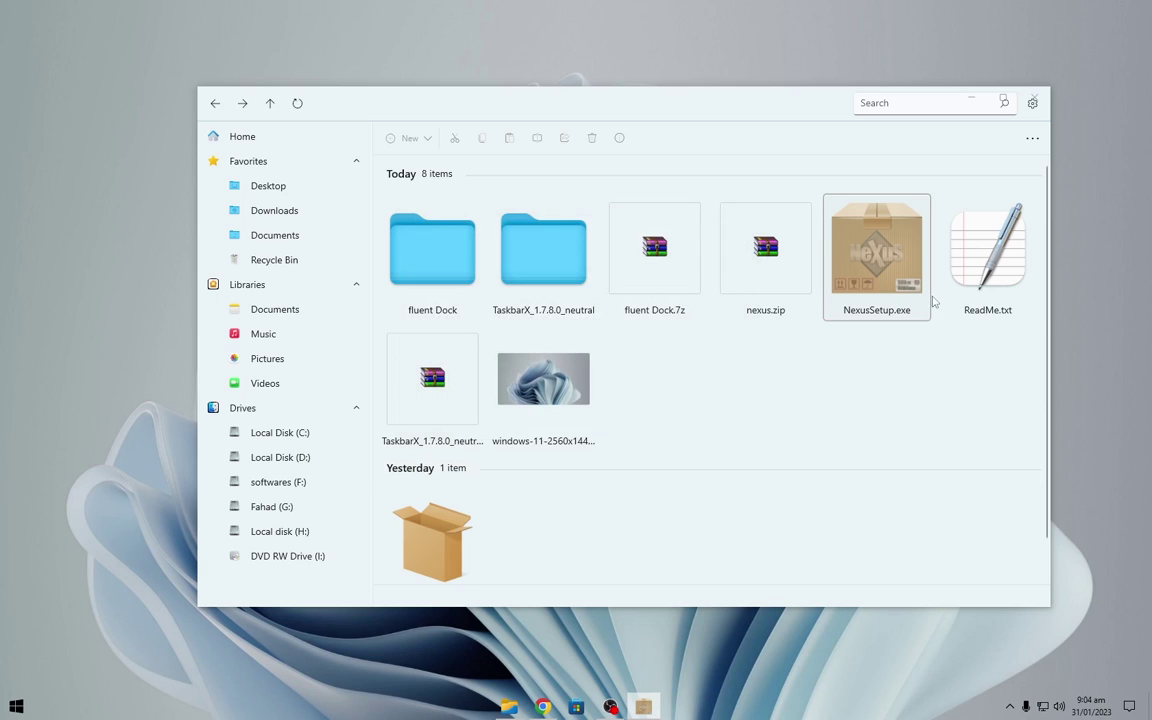
click(971, 98)
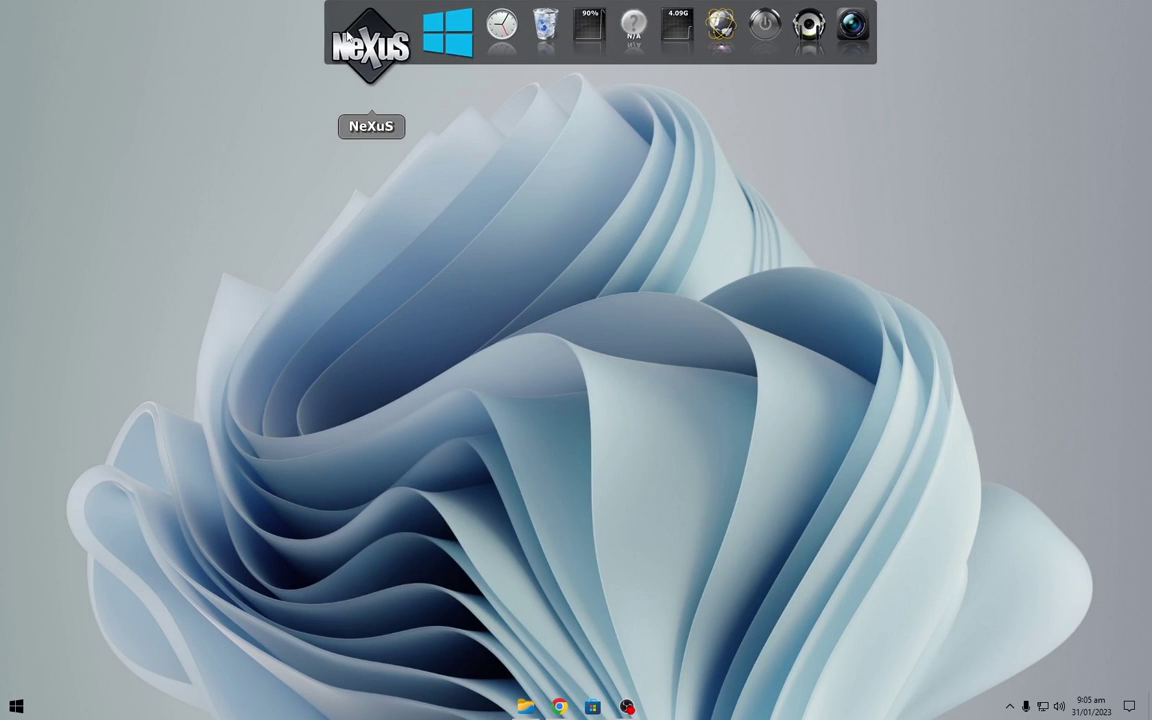
Restore Nexus settings from Downloads\fluent Dock\wsbackup.wbk through Preferences > Advanced
click(355, 40)
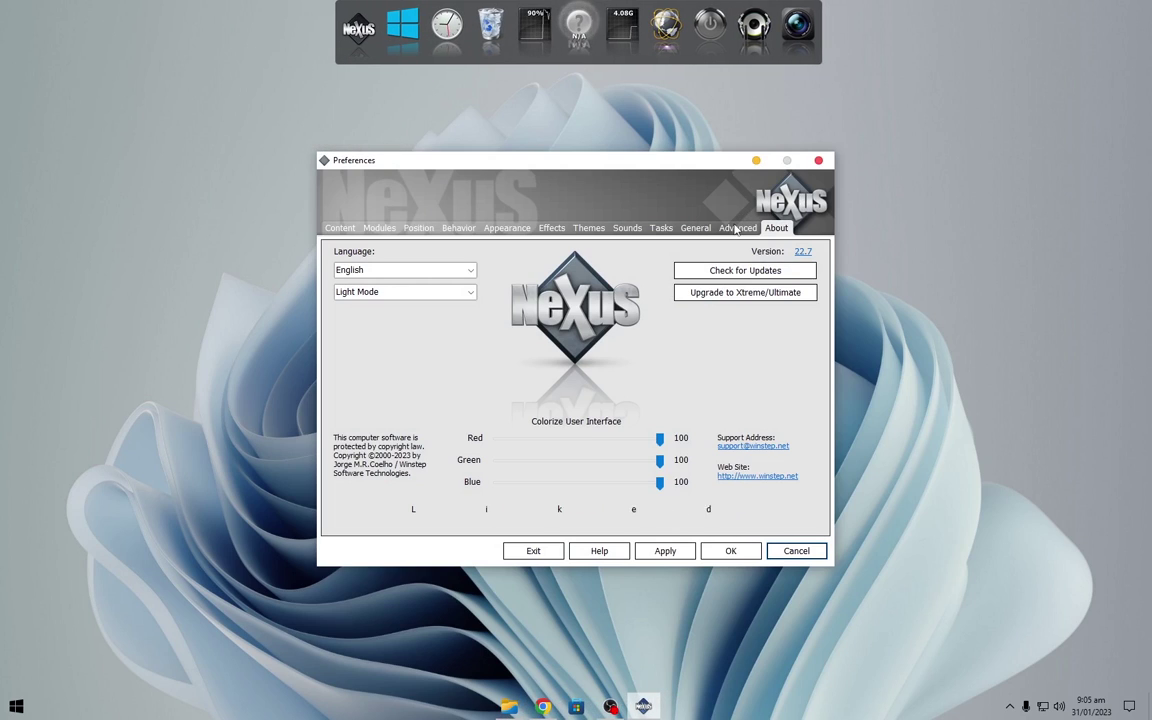
click(731, 230)
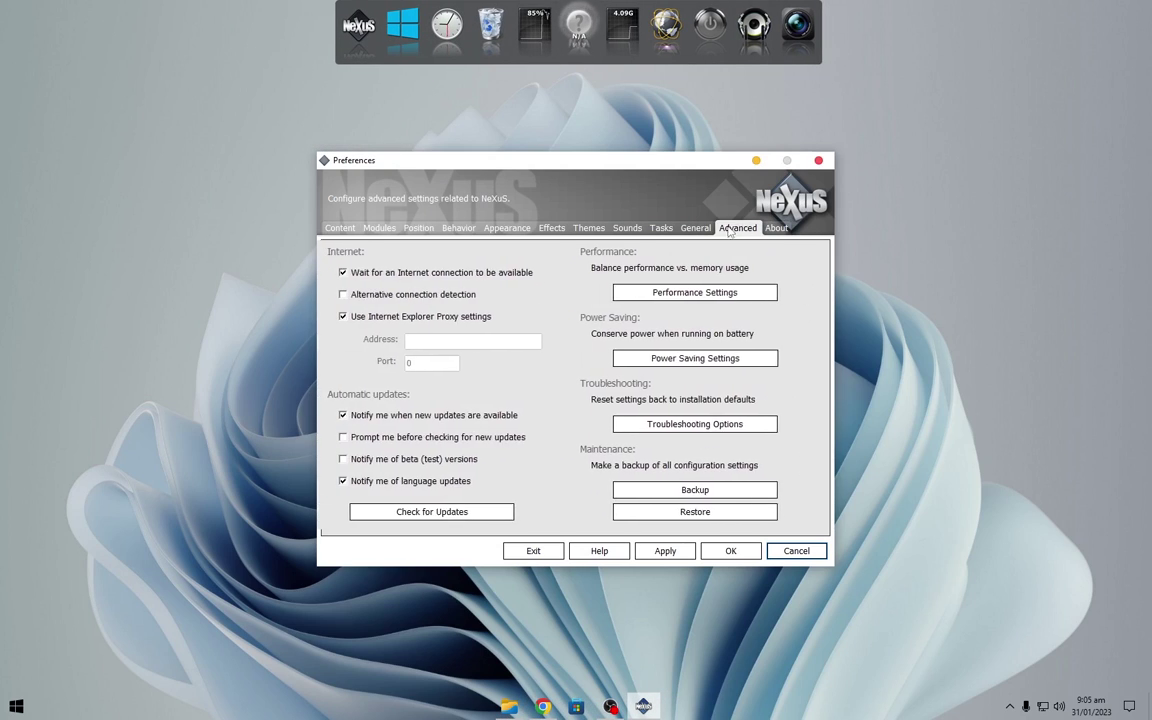
click(720, 515)
scroll(410, 360, up, 2)
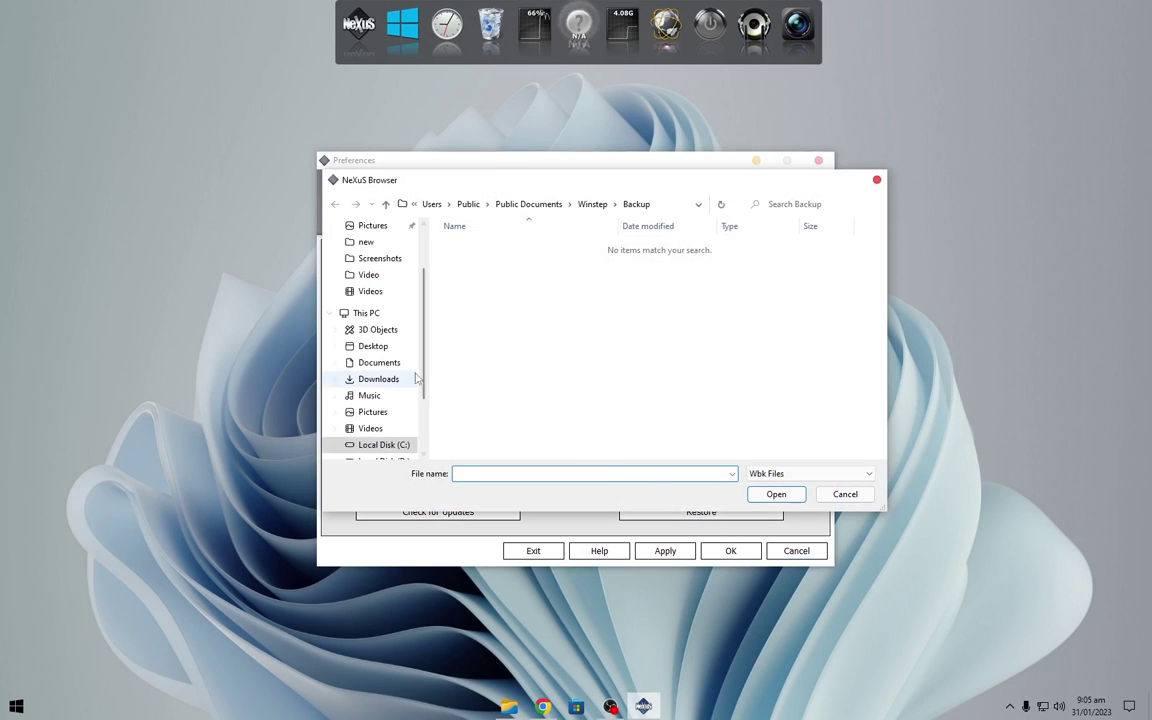
scroll(388, 265, up, 2)
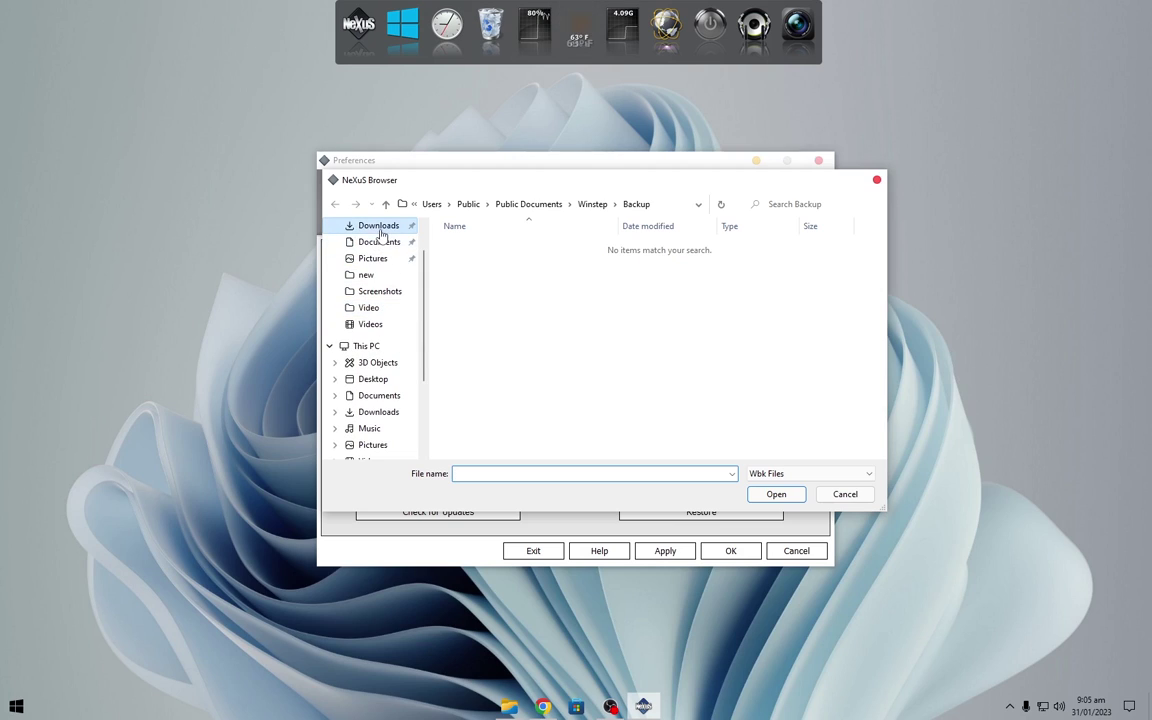
click(376, 228)
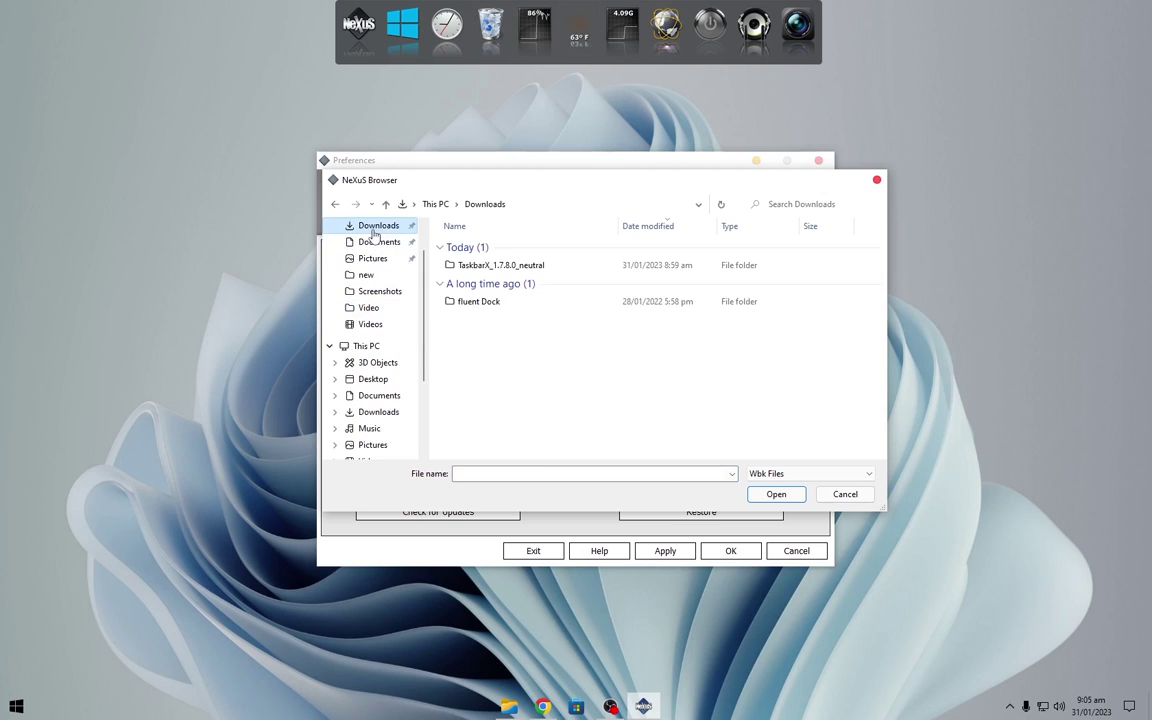
click(494, 303)
double_click(491, 303)
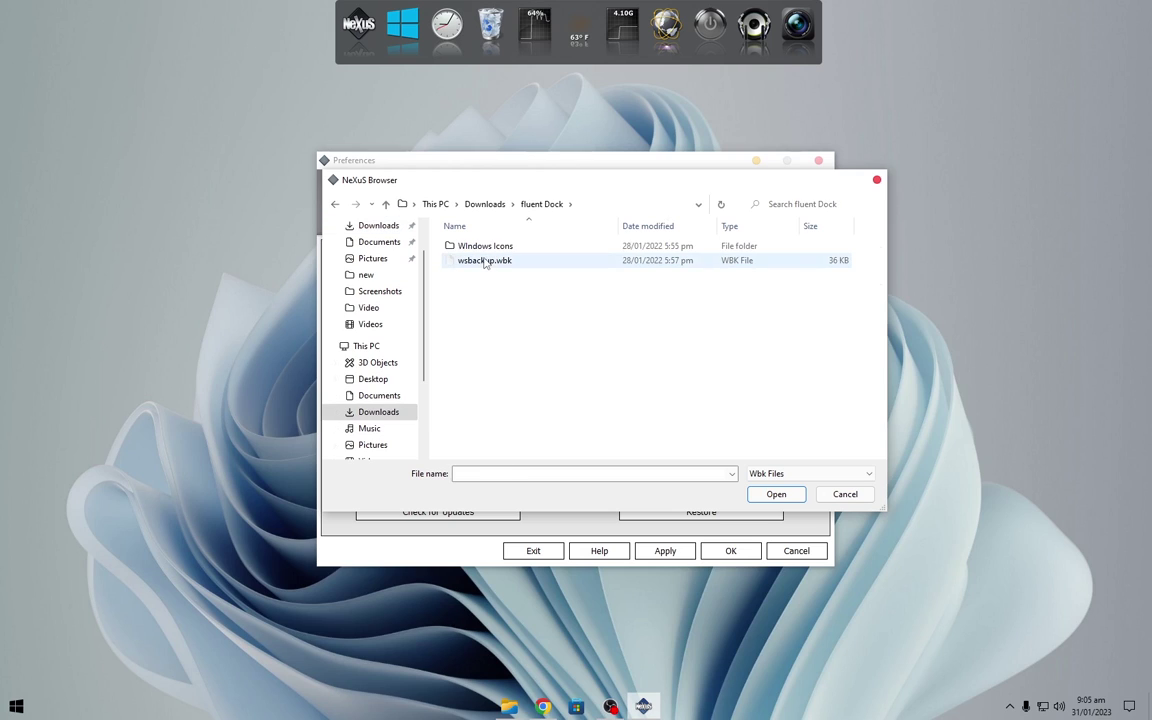
click(484, 261)
double_click(484, 261)
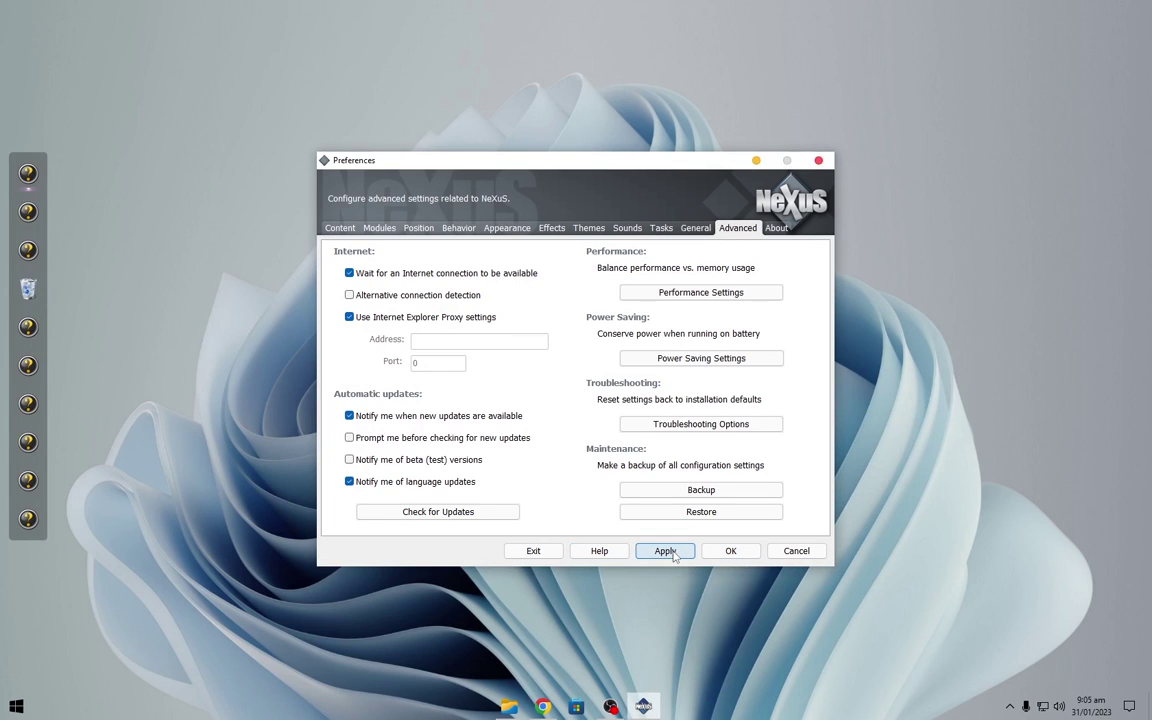
click(715, 549)
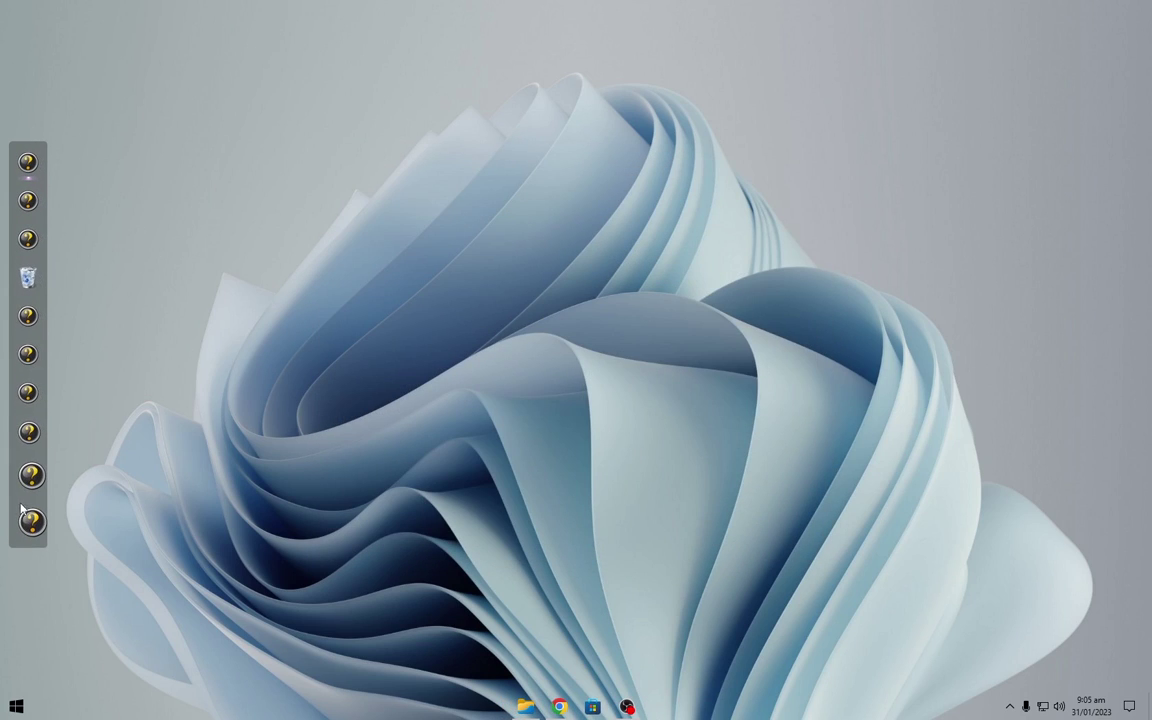
Give the top dock item (Files) the Computer icon from fluent Dock\Windows Icons
right_click(28, 170)
click(57, 180)
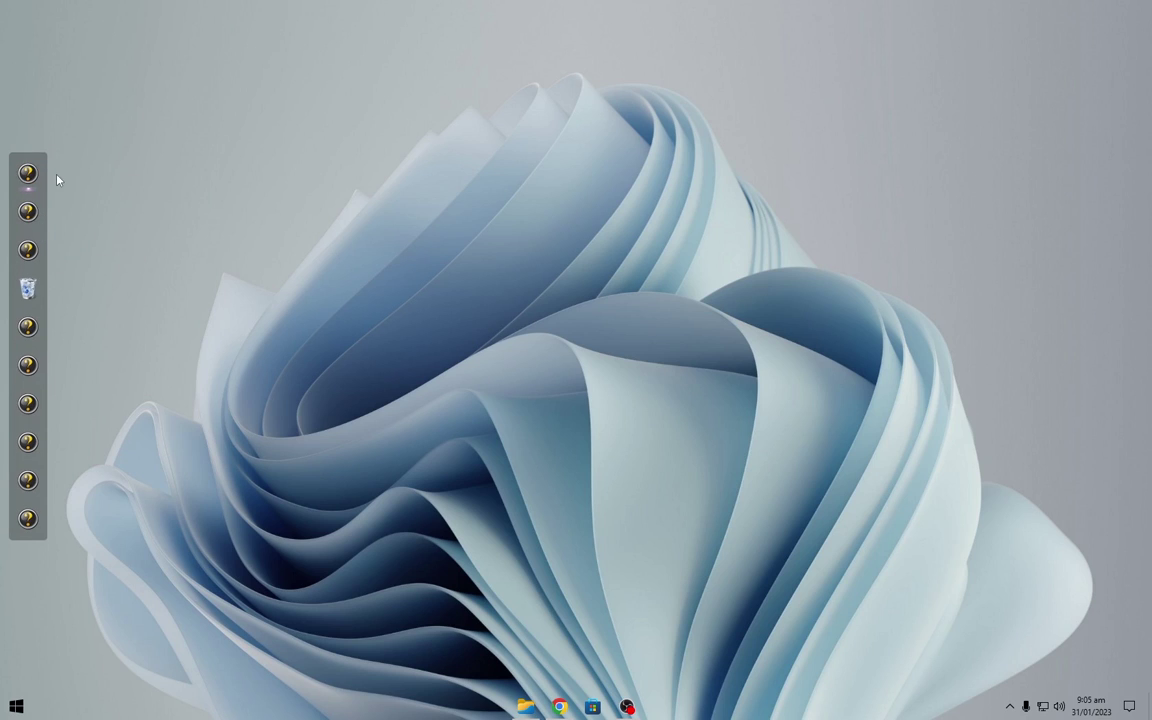
click(334, 344)
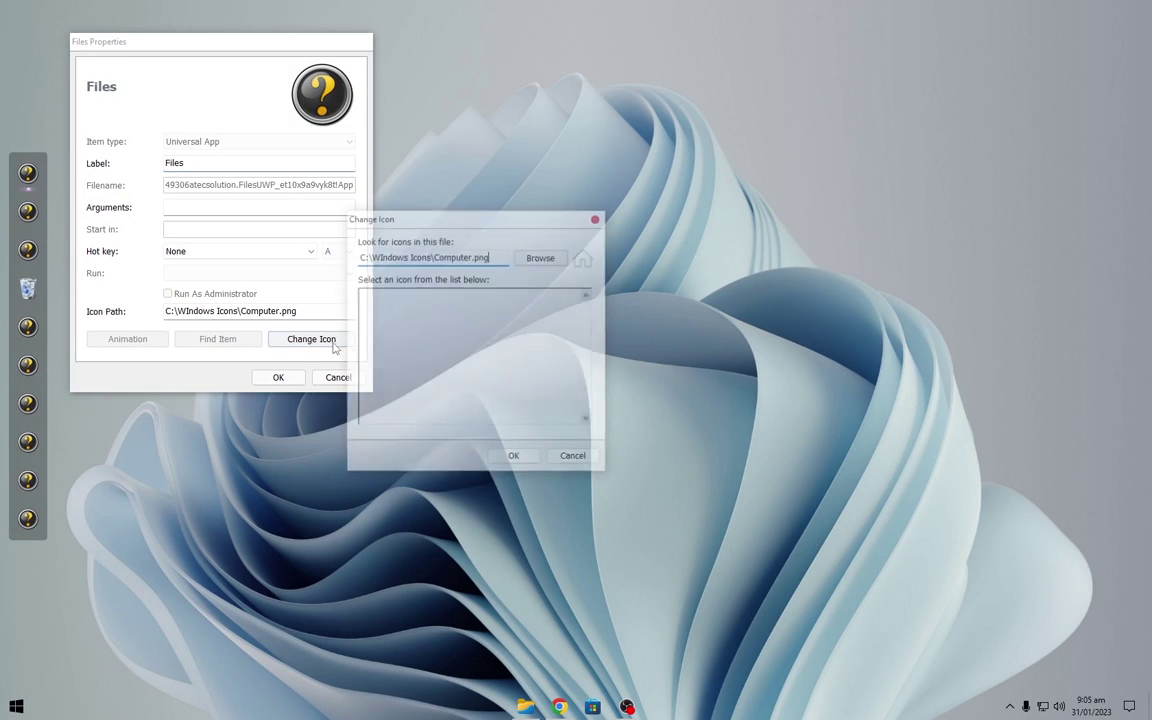
click(542, 257)
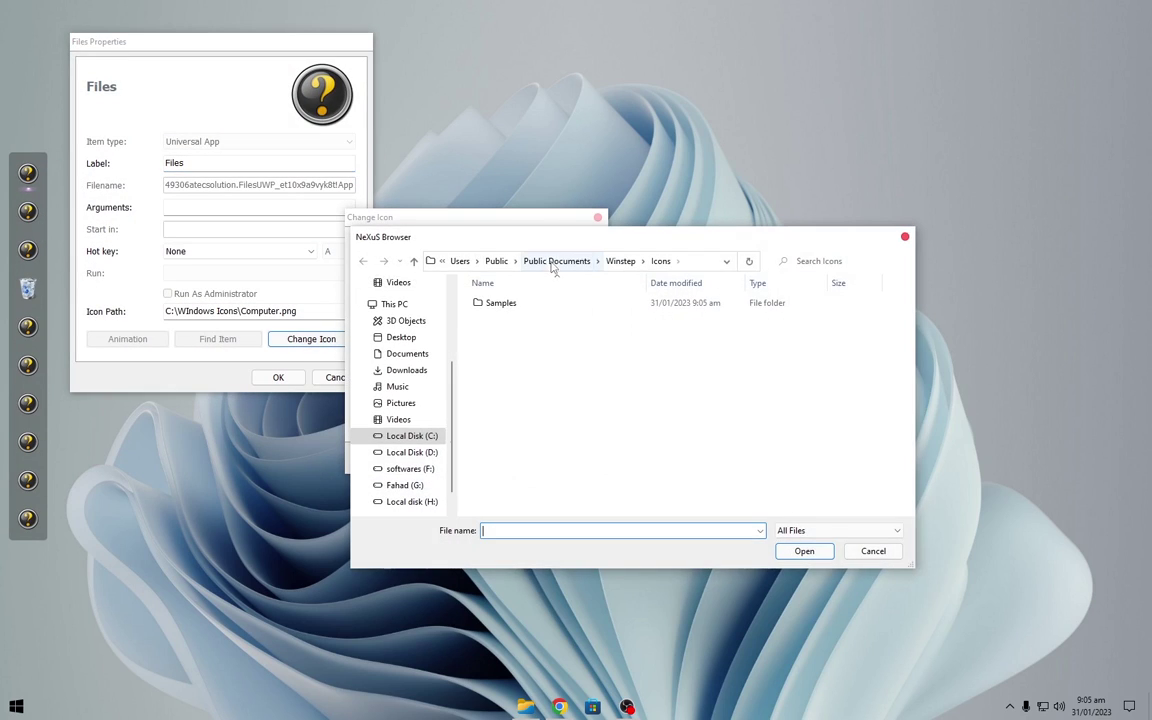
scroll(420, 330, up, 5)
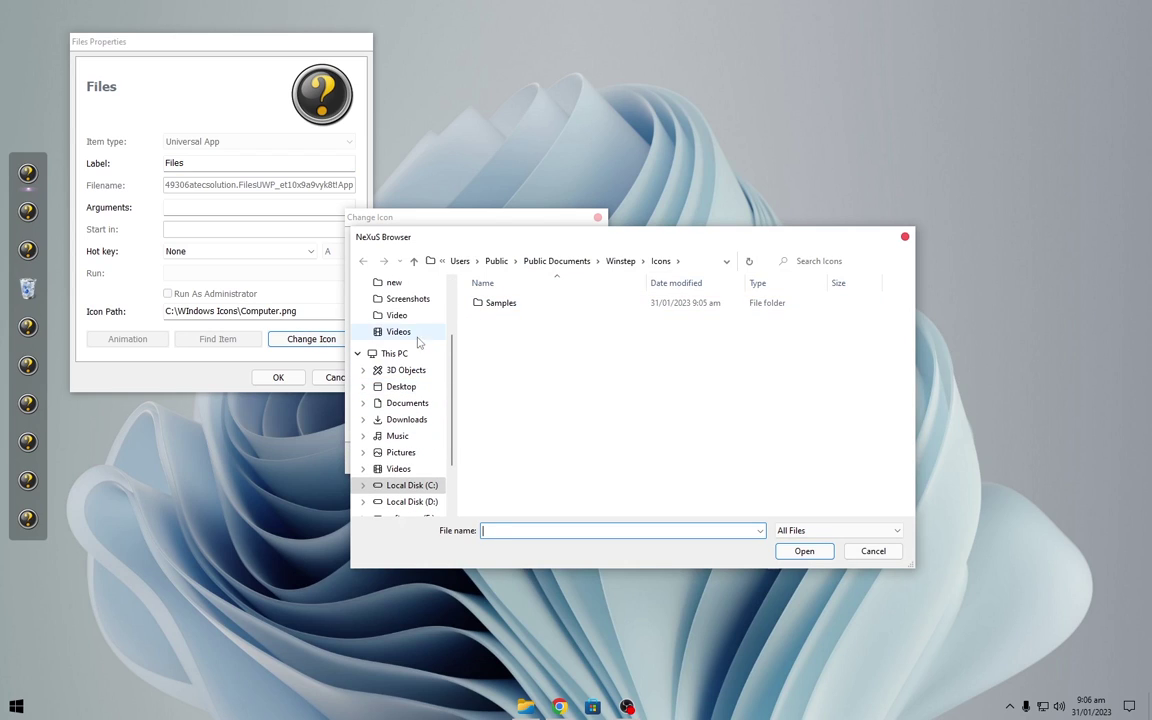
scroll(406, 313, up, 2)
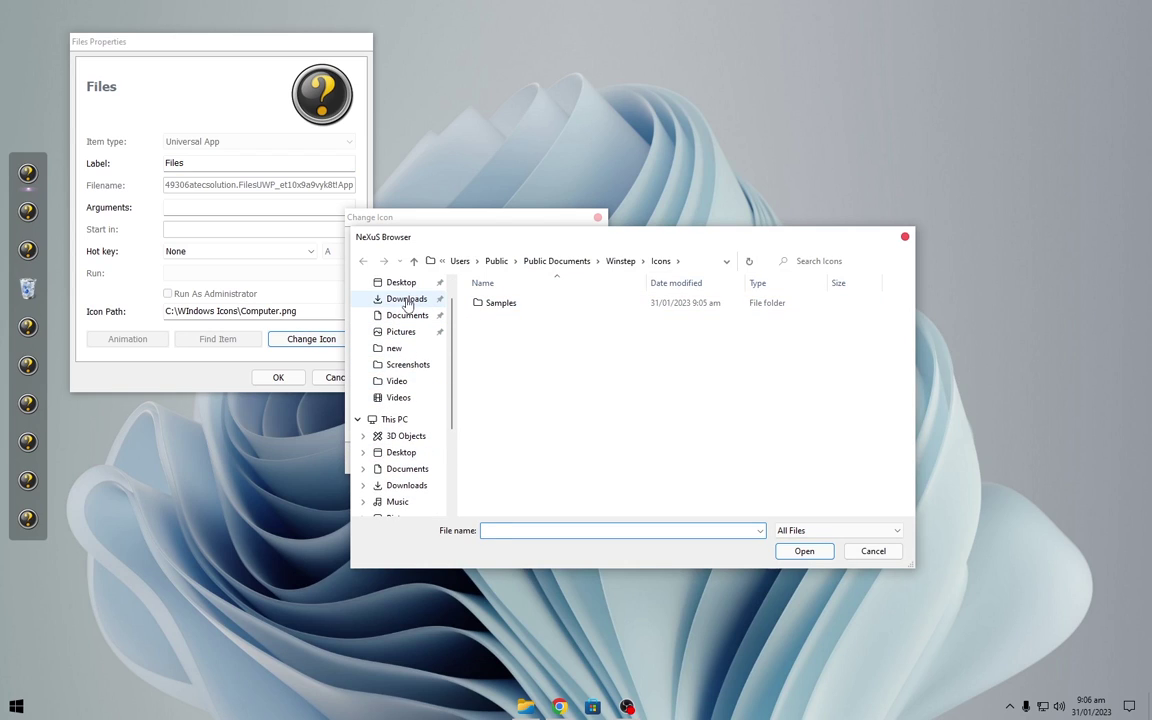
click(402, 298)
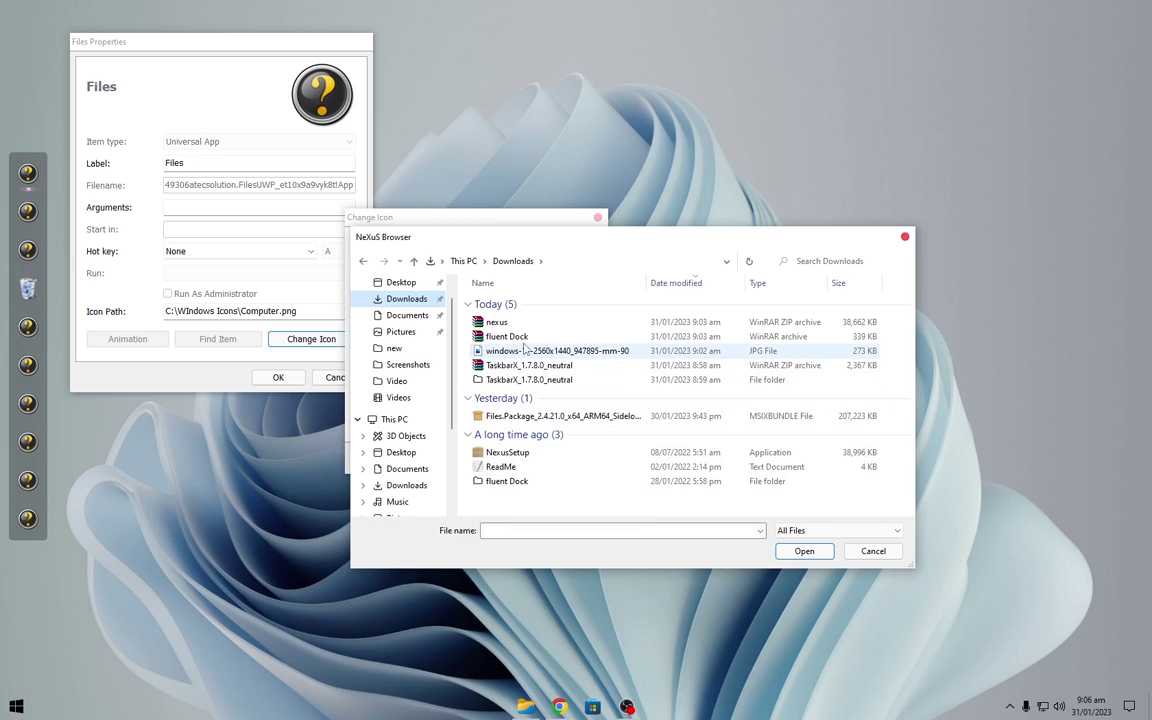
double_click(529, 482)
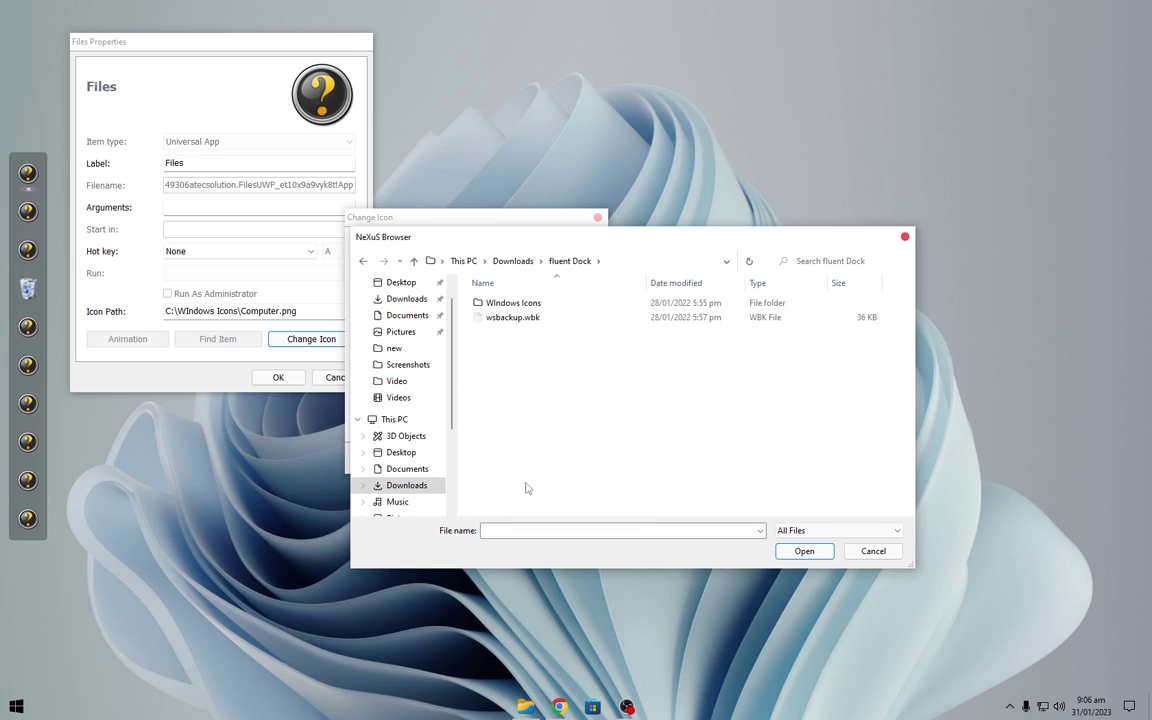
double_click(525, 303)
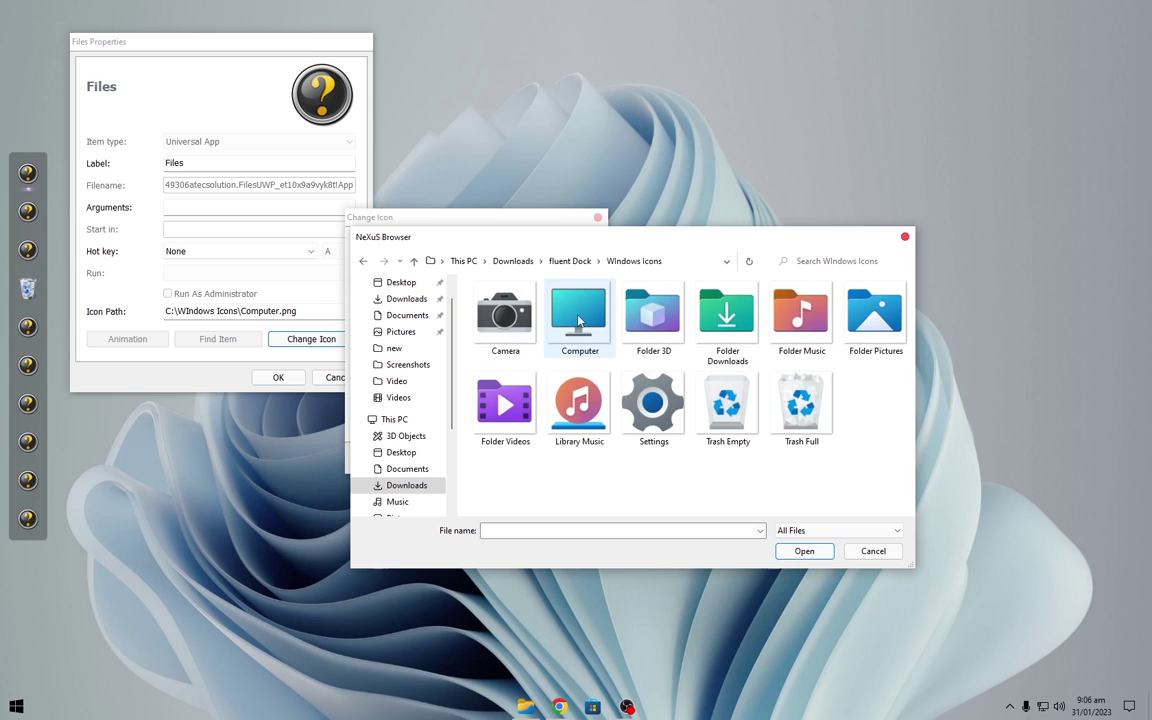
double_click(578, 318)
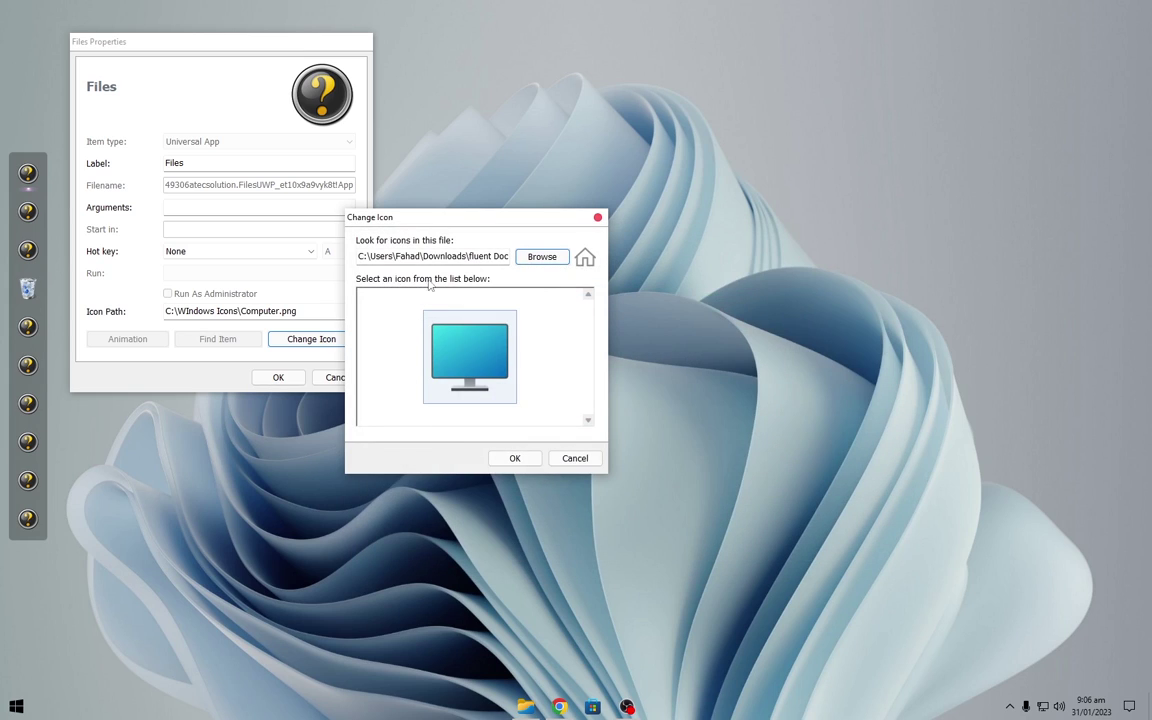
click(514, 458)
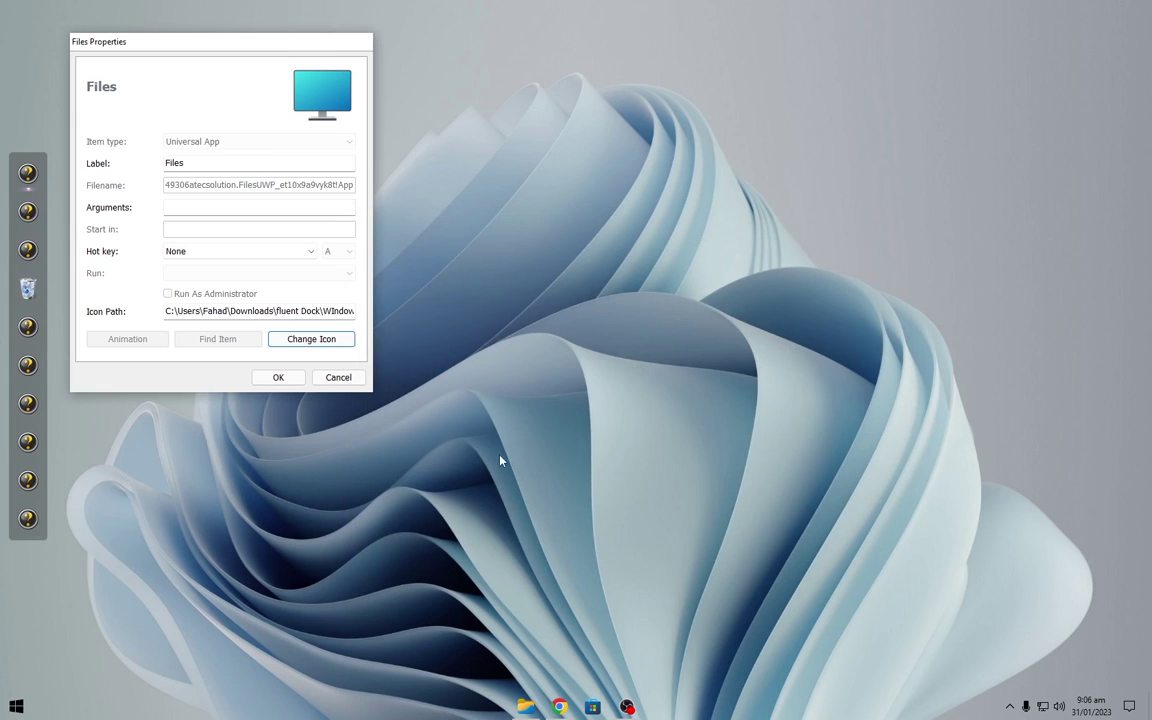
click(280, 378)
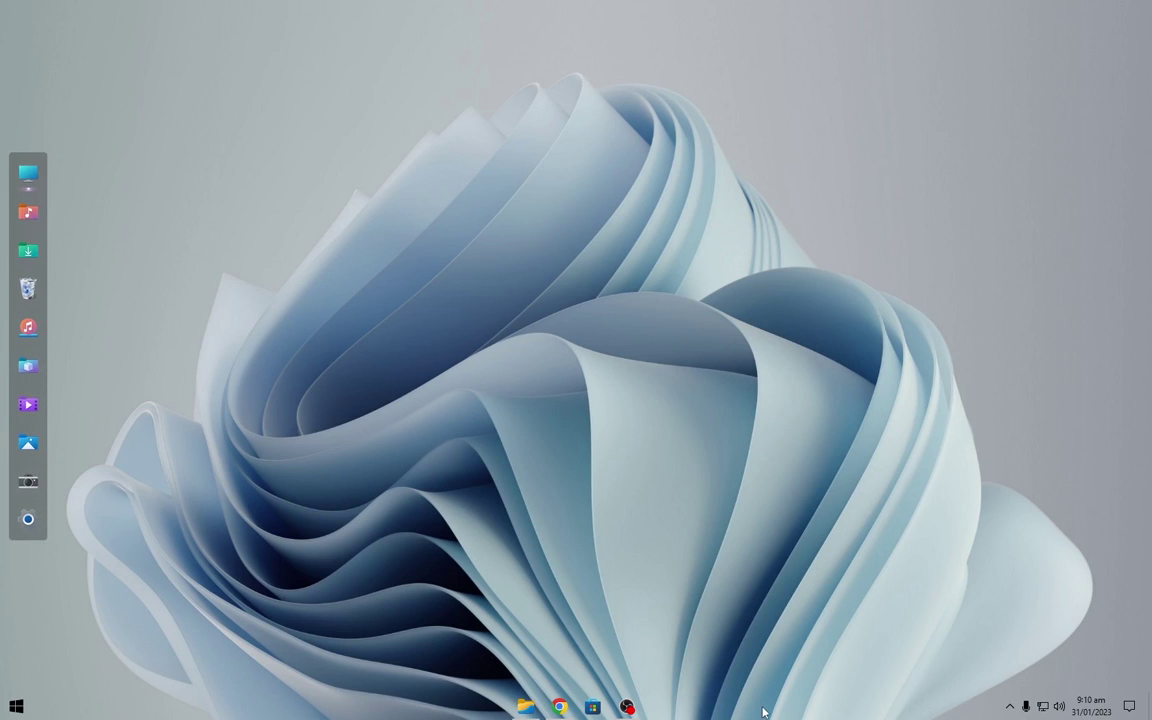
Set the Files app theme to Dark with a teal background tint, then reposition the window
click(525, 706)
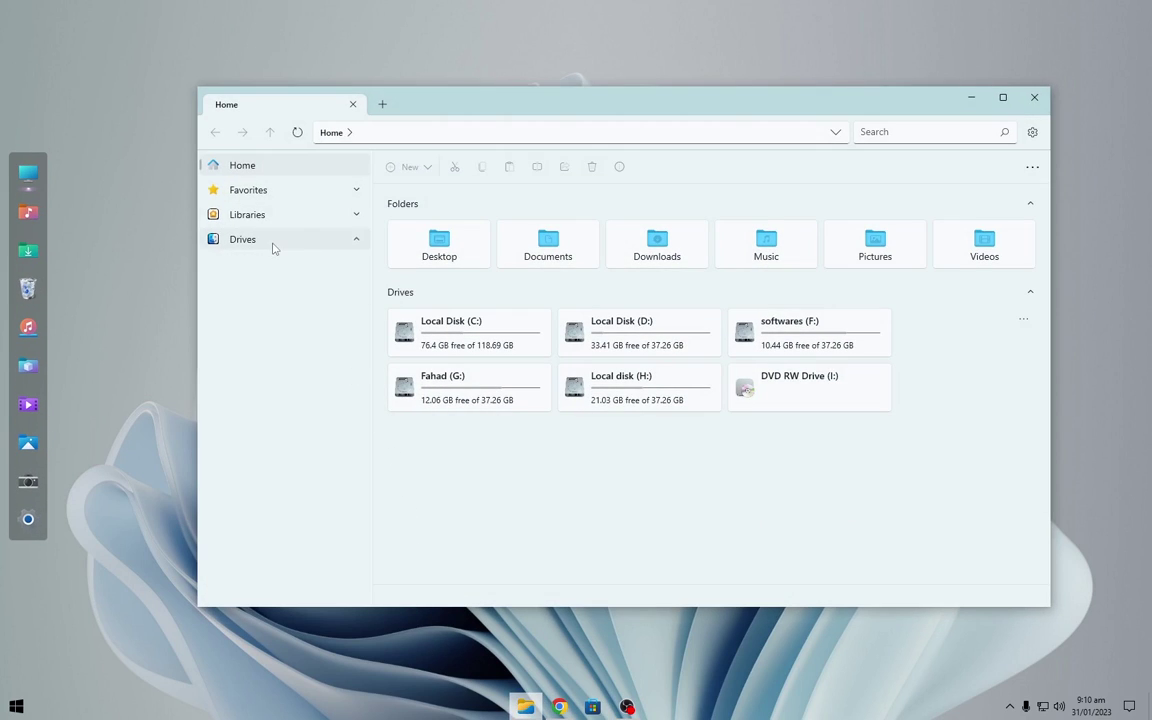
click(1032, 131)
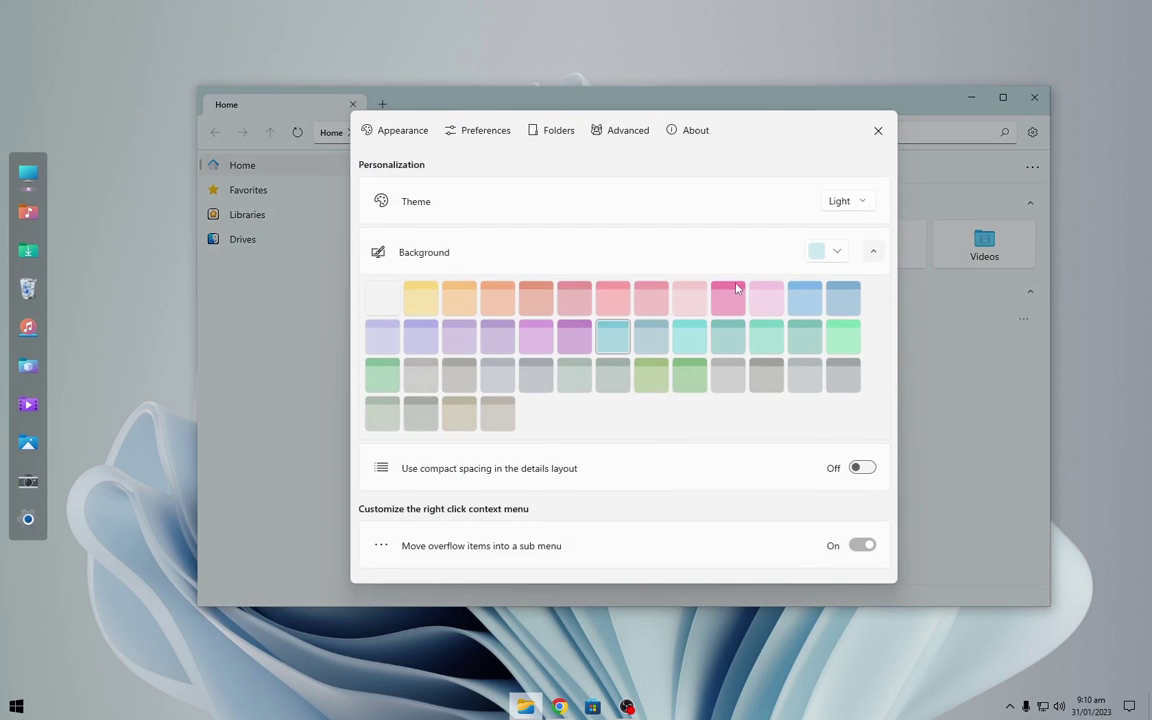
click(689, 375)
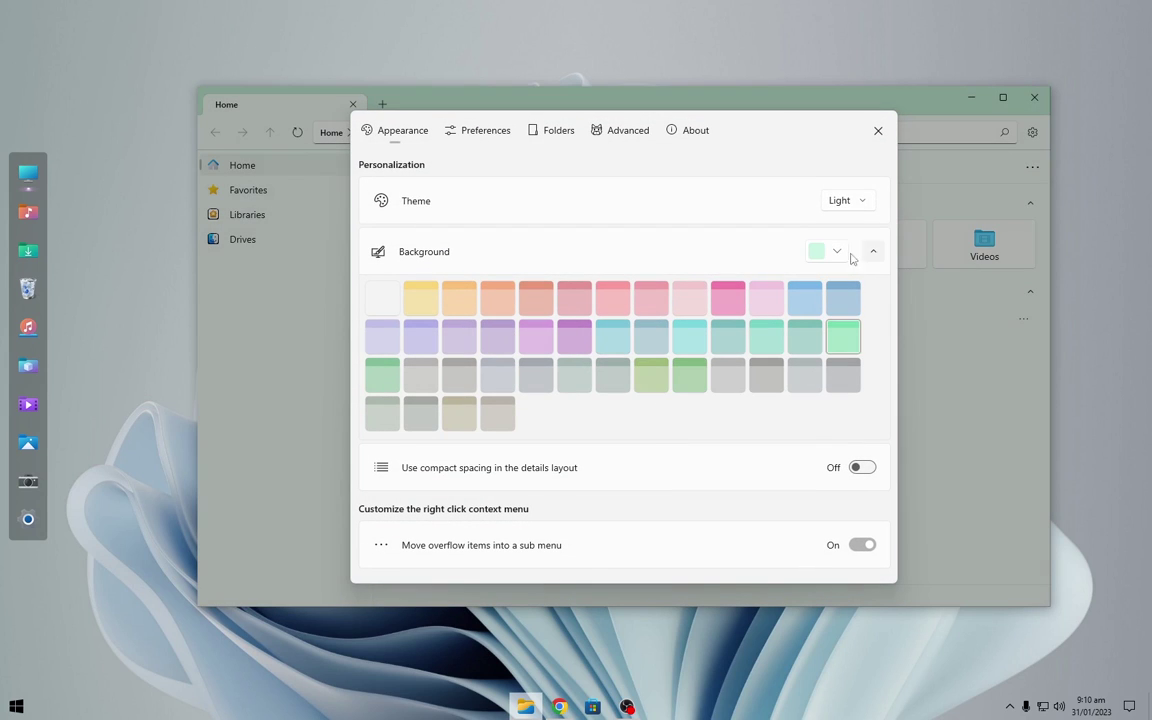
click(847, 200)
click(848, 224)
click(384, 386)
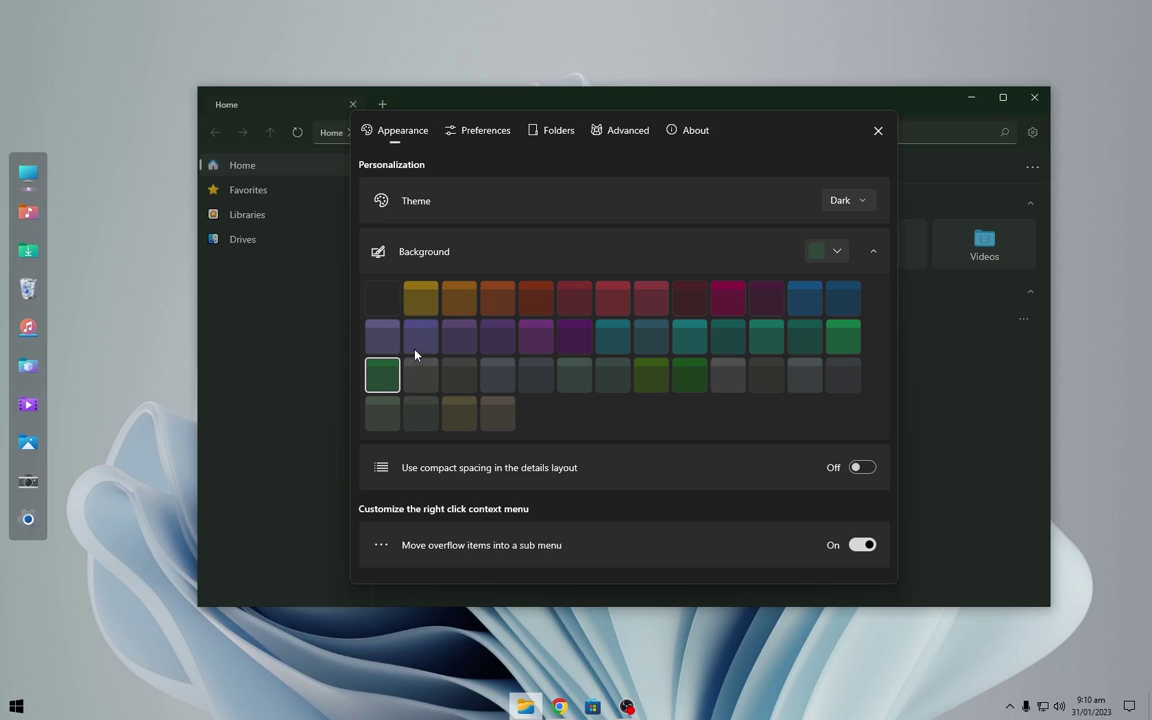
click(689, 338)
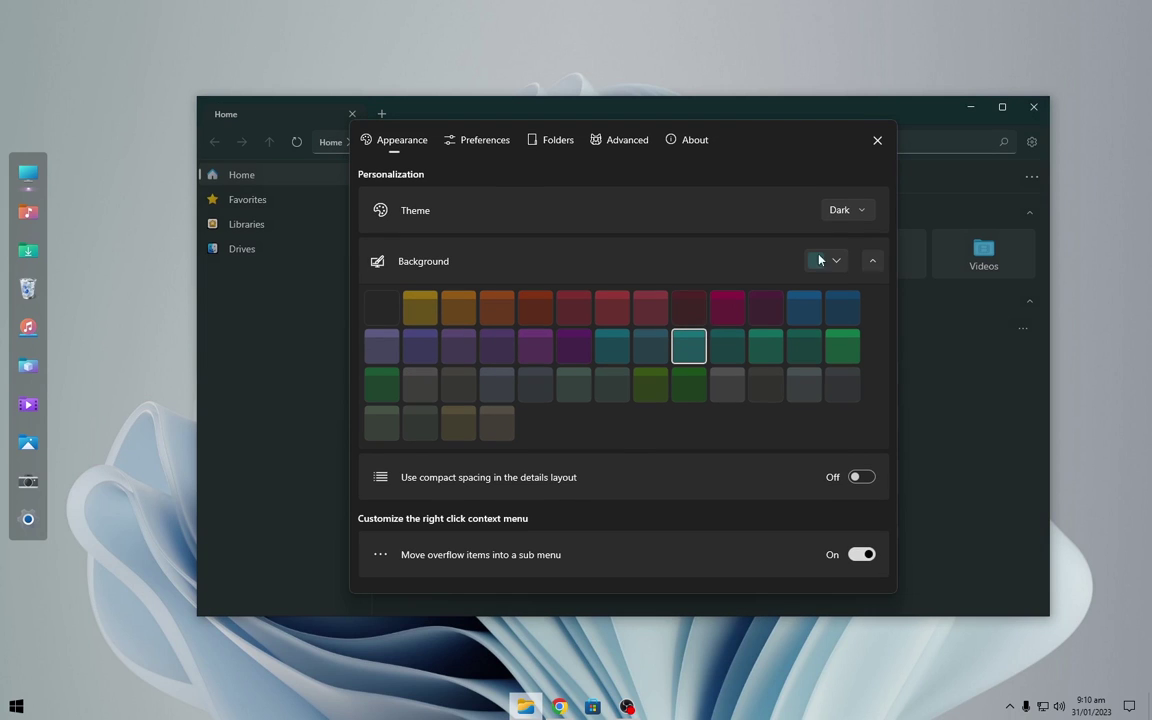
click(878, 130)
drag(797, 113, 774, 124)
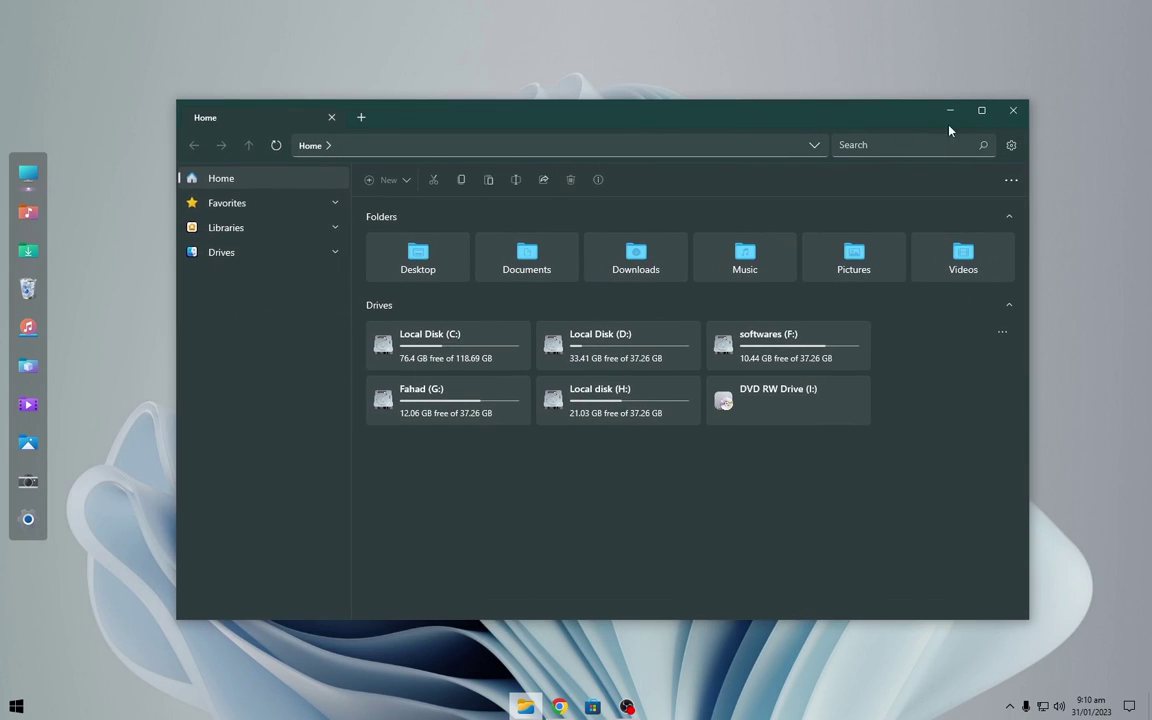